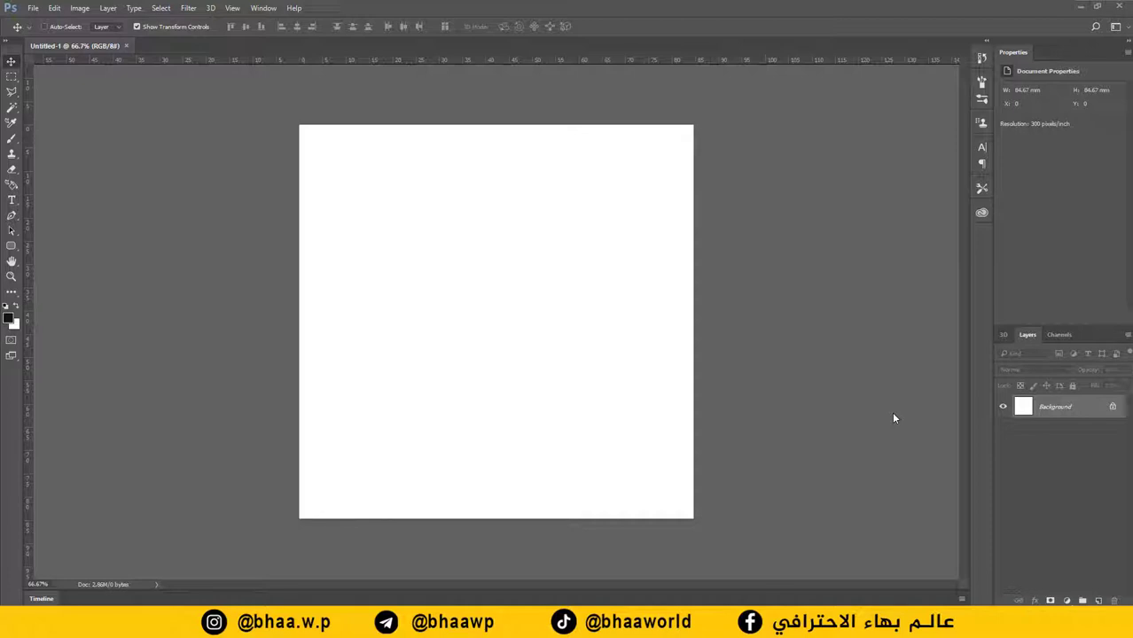
click(210, 8)
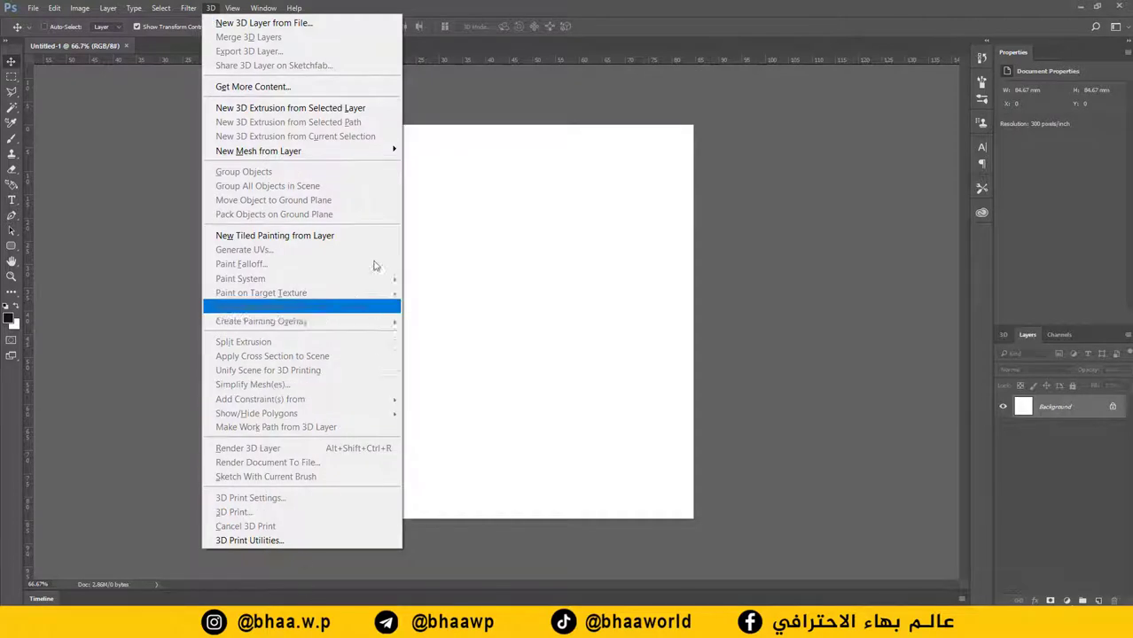
click(546, 304)
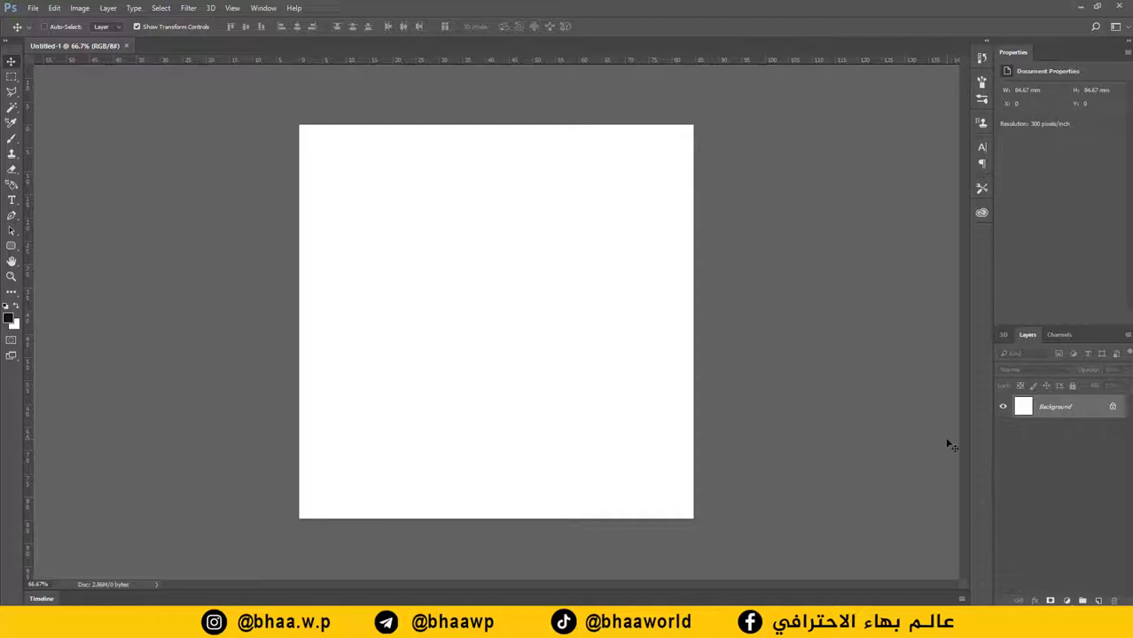
Fill the background with the near-black foreground color and place the text "لا" in a box about 73 by 71 mm near the canvas center
key(alt+BackSpace)
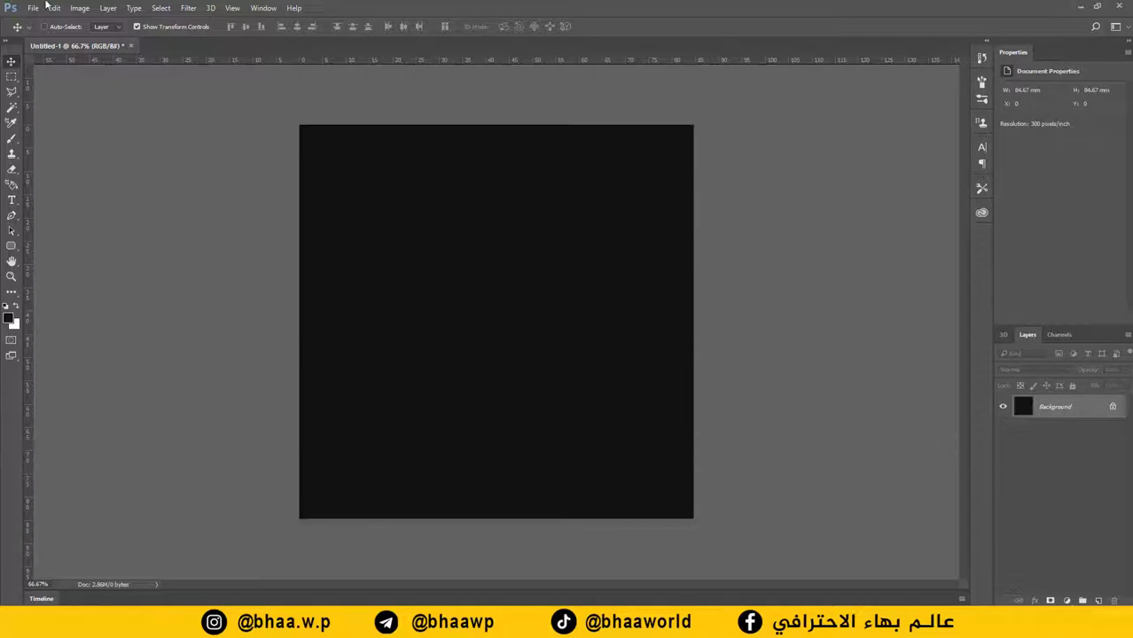
click(12, 201)
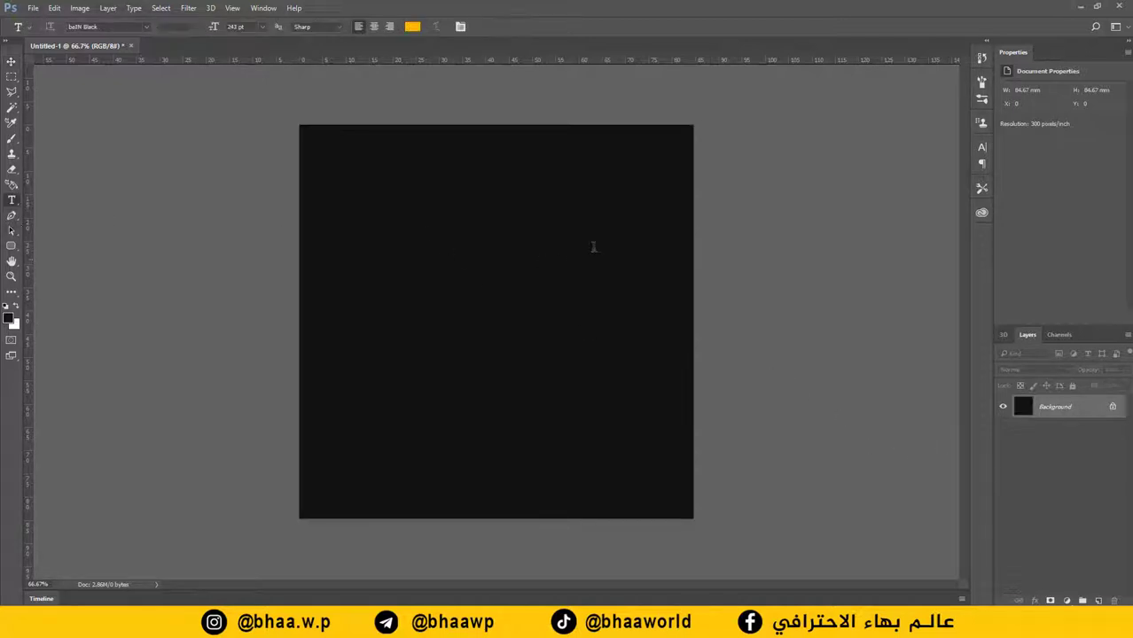
drag(672, 157, 334, 486)
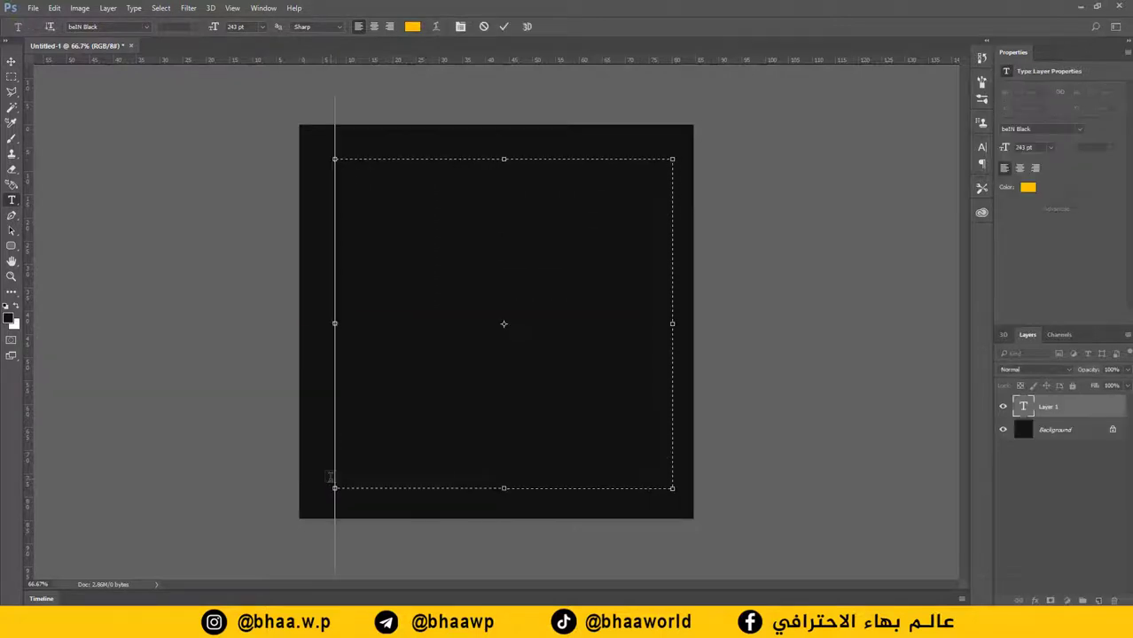
text(I)
key(BackSpace)
key(alt+shift)
text(ل)
key(ctrl+Return)
key(v)
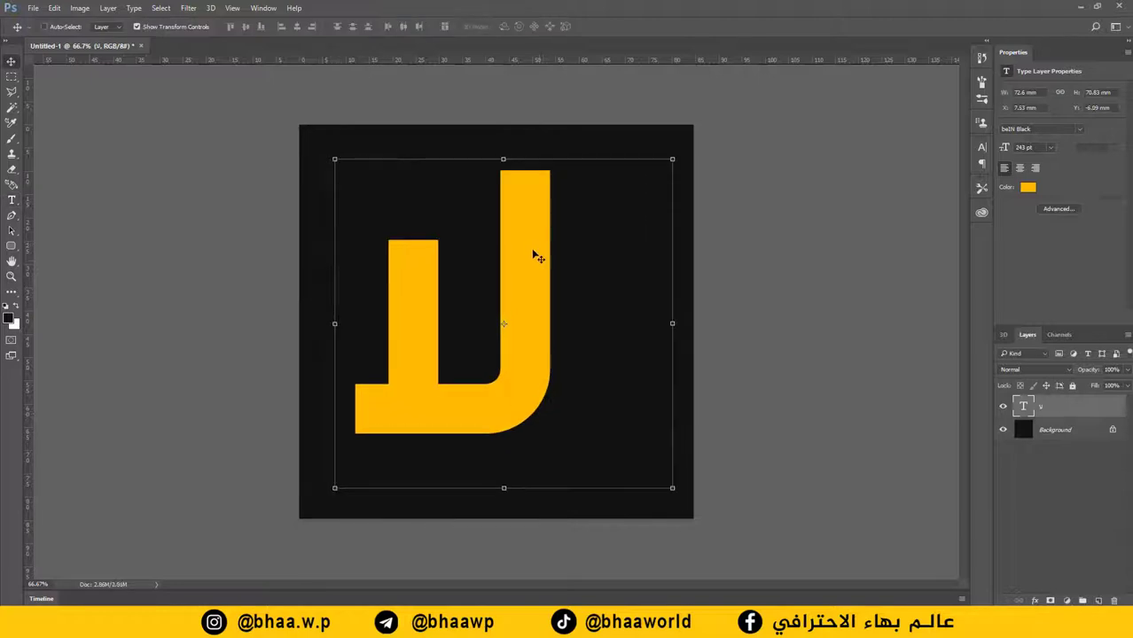
drag(531, 253, 559, 285)
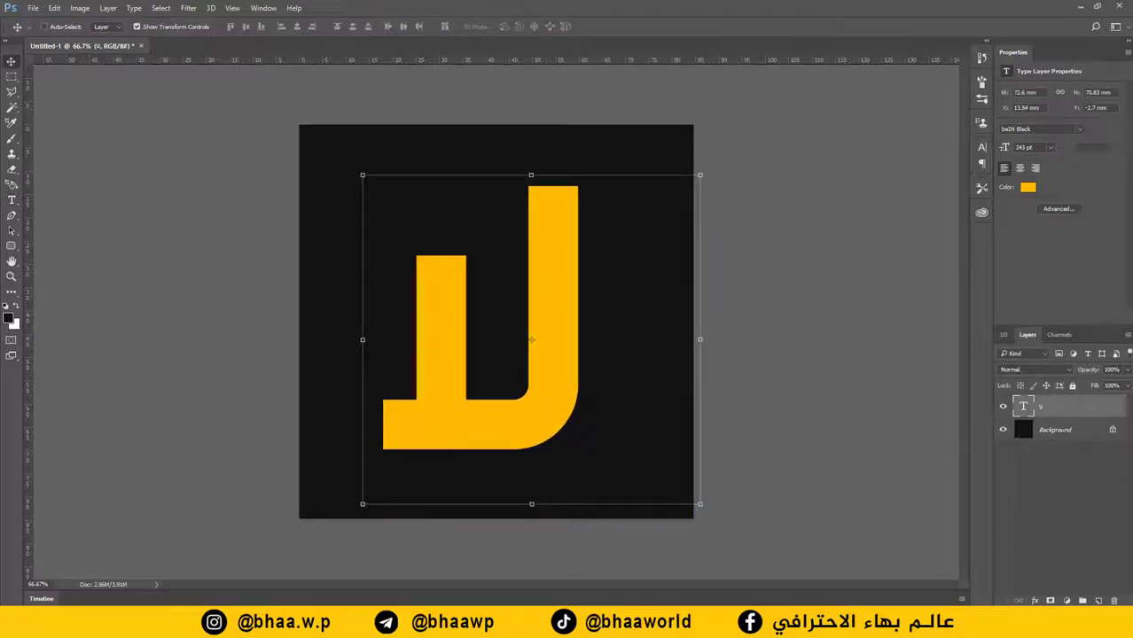
Create a 3D extrusion from the "لا" text layer and render the 3D layer
right_click(1058, 403)
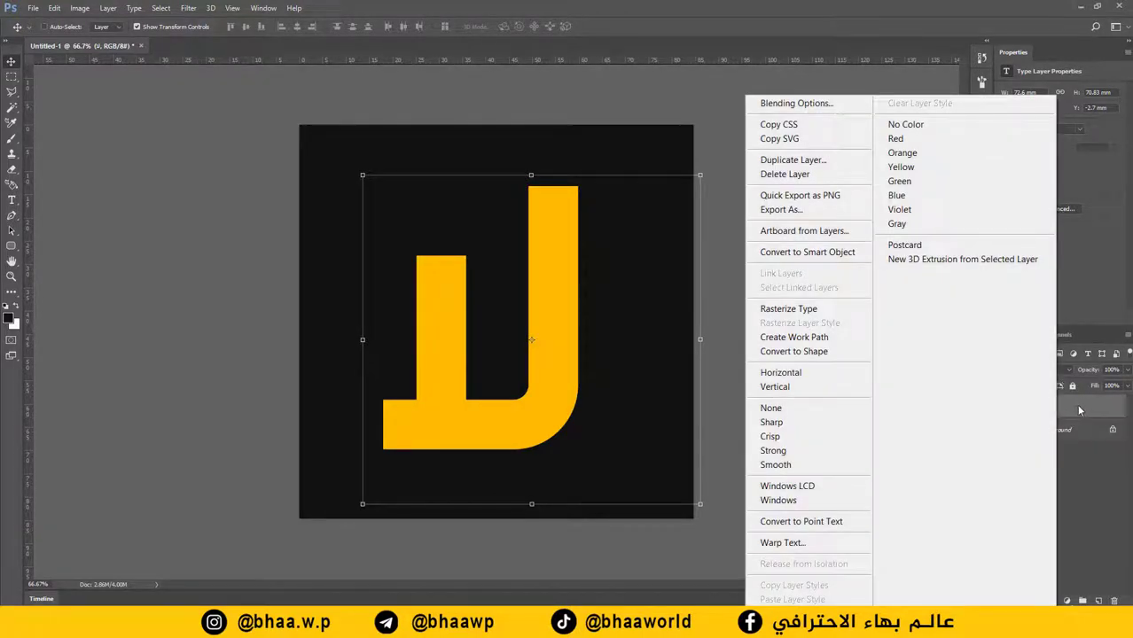
click(925, 261)
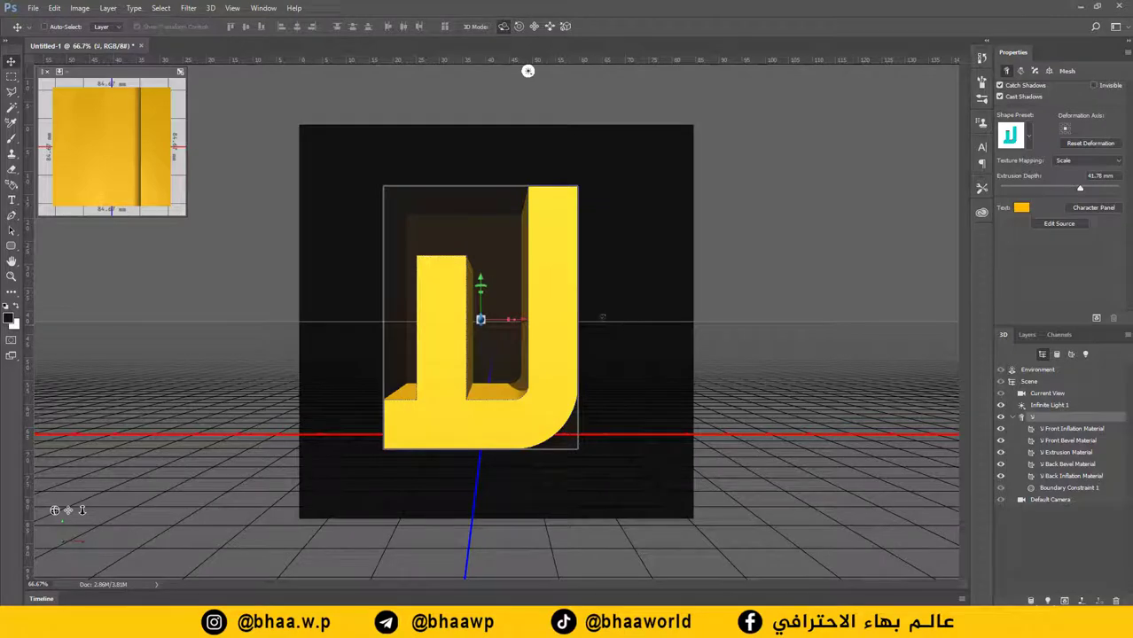
click(213, 8)
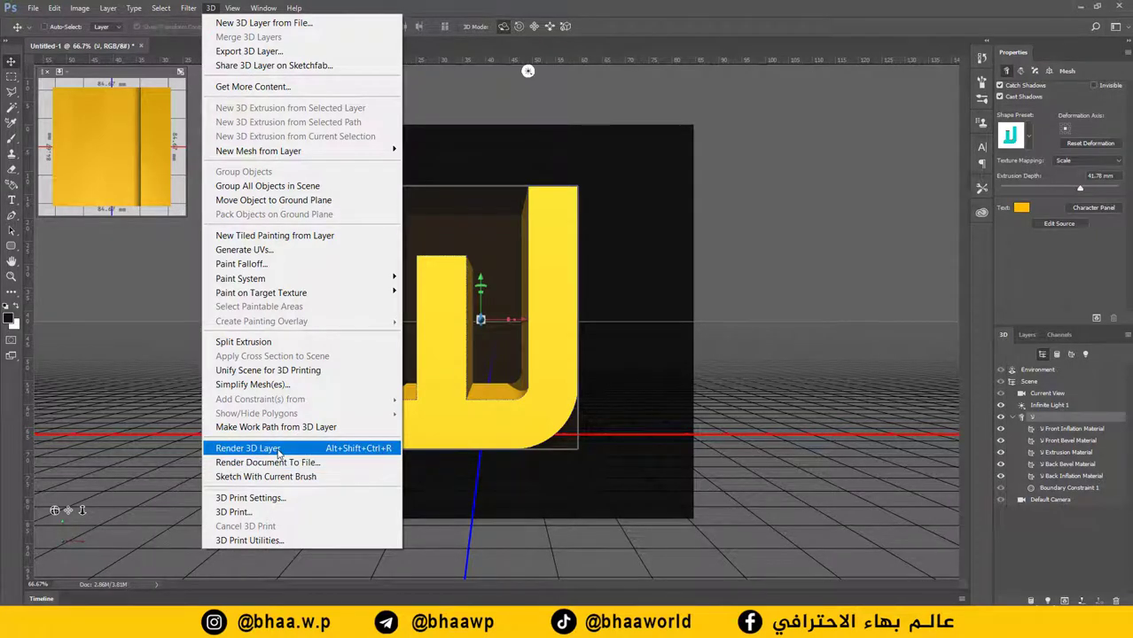
click(278, 450)
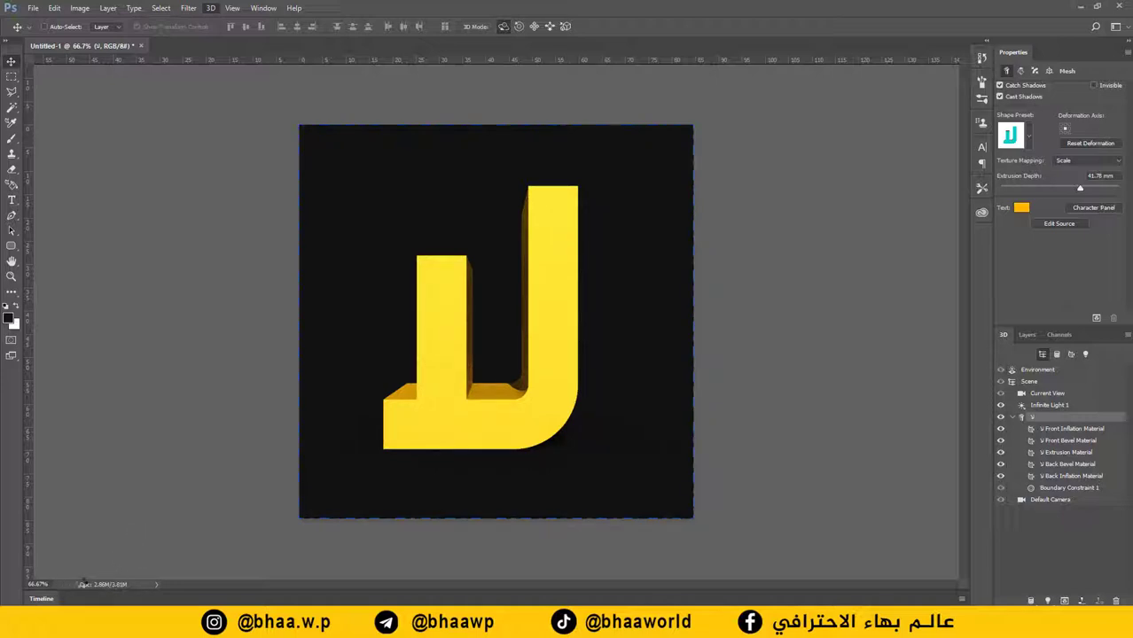
key(alt+shift+ctrl+r)
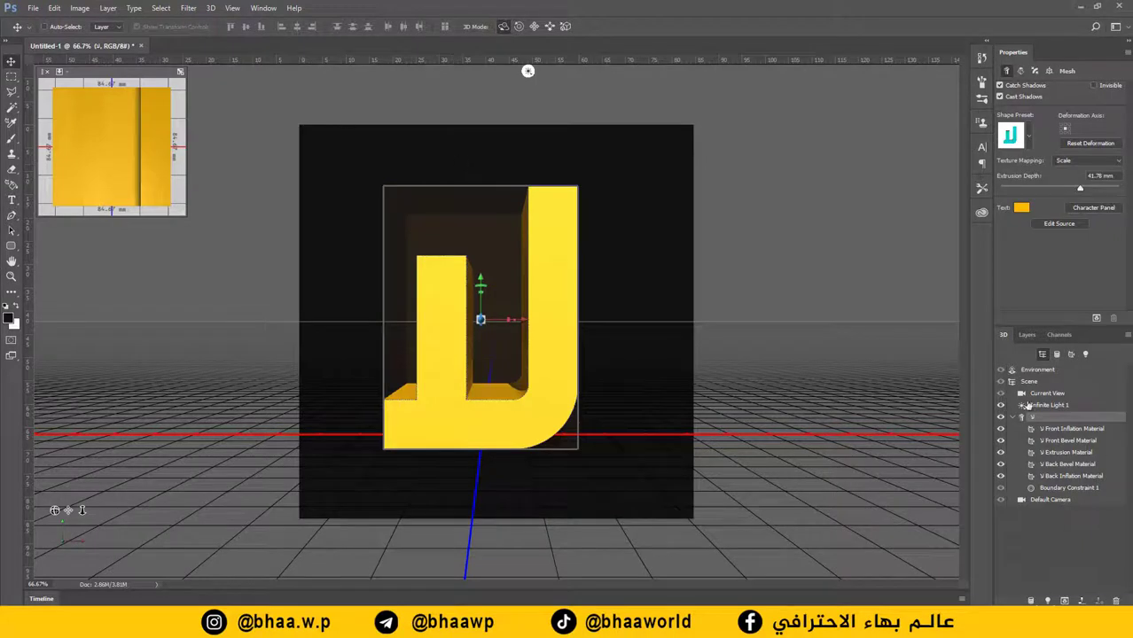
Deselect the 3D layer and inspect the rendered extrusion's side faces and edges up close
click(1026, 335)
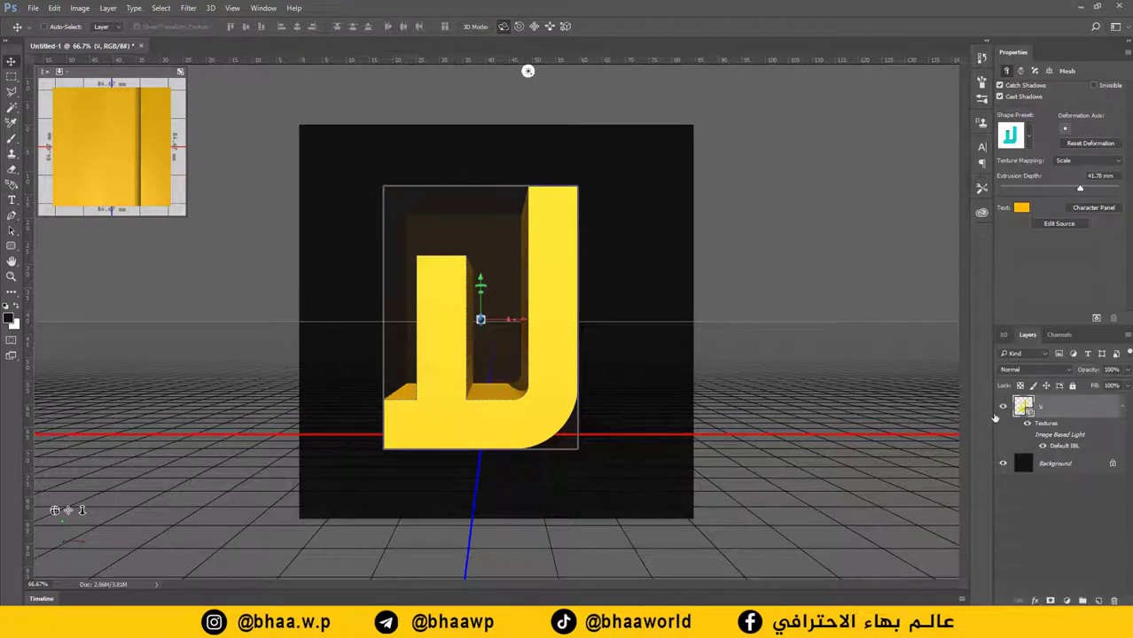
click(1063, 488)
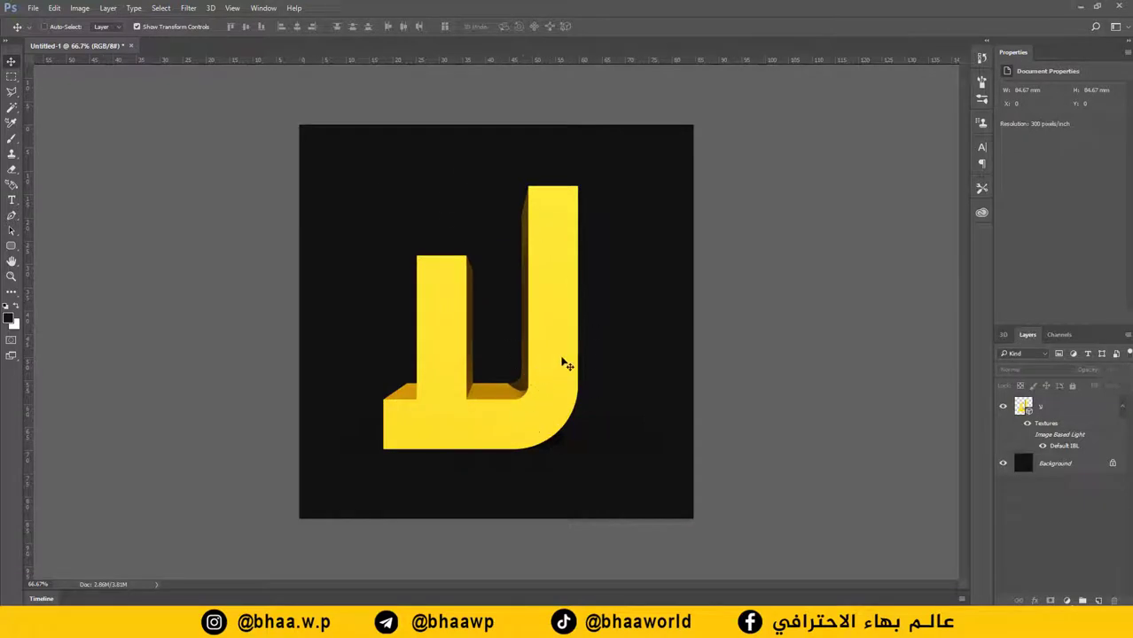
scroll(486, 417, up, 3)
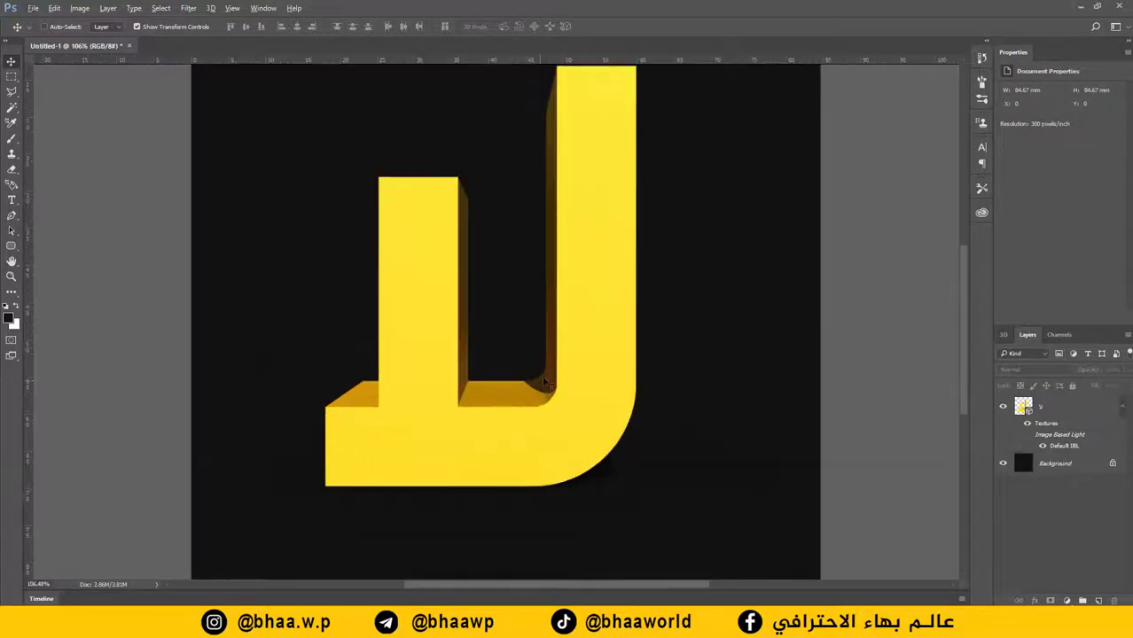
scroll(367, 354, up, 2)
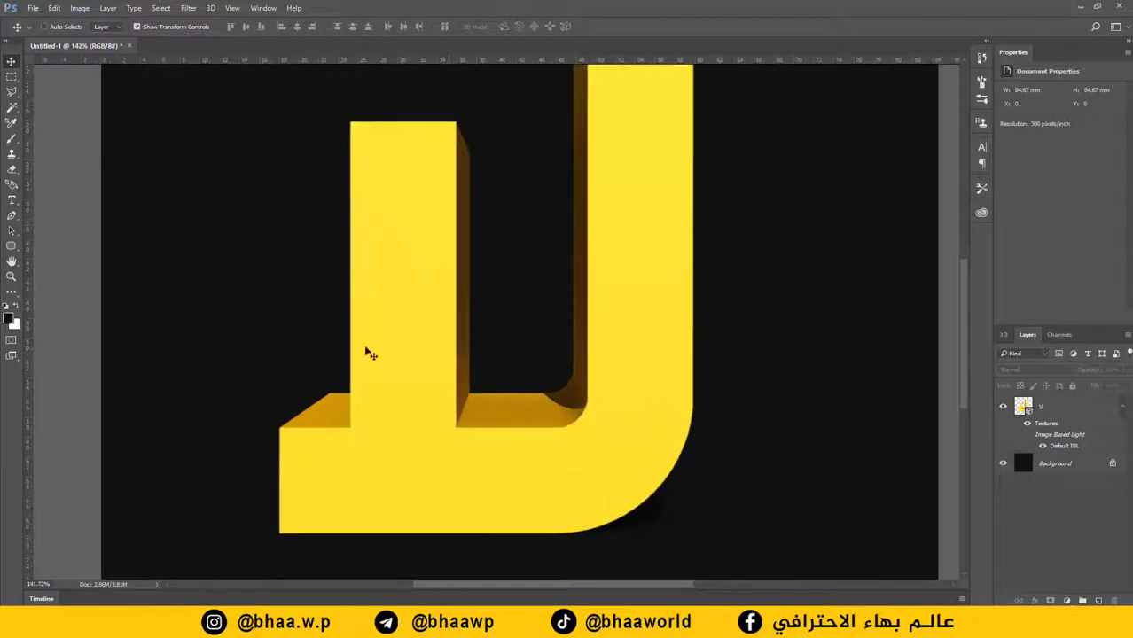
scroll(452, 380, down, 3)
scroll(452, 379, down, 2)
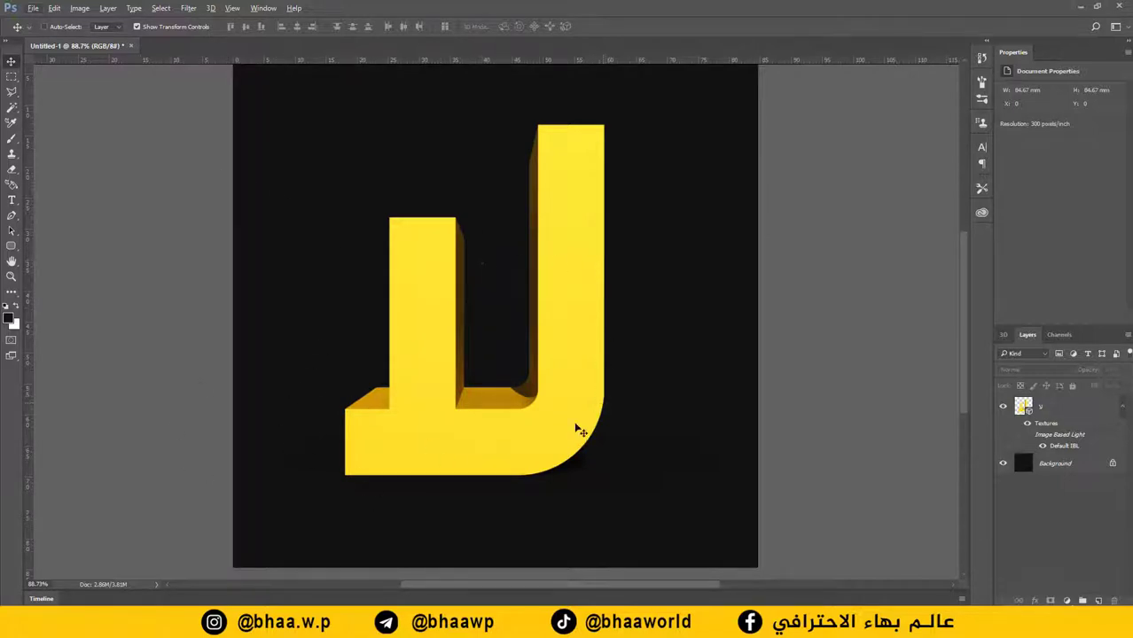
mouse_move(438, 585)
mouse_down()
mouse_move(323, 585)
mouse_move(429, 585)
mouse_up()
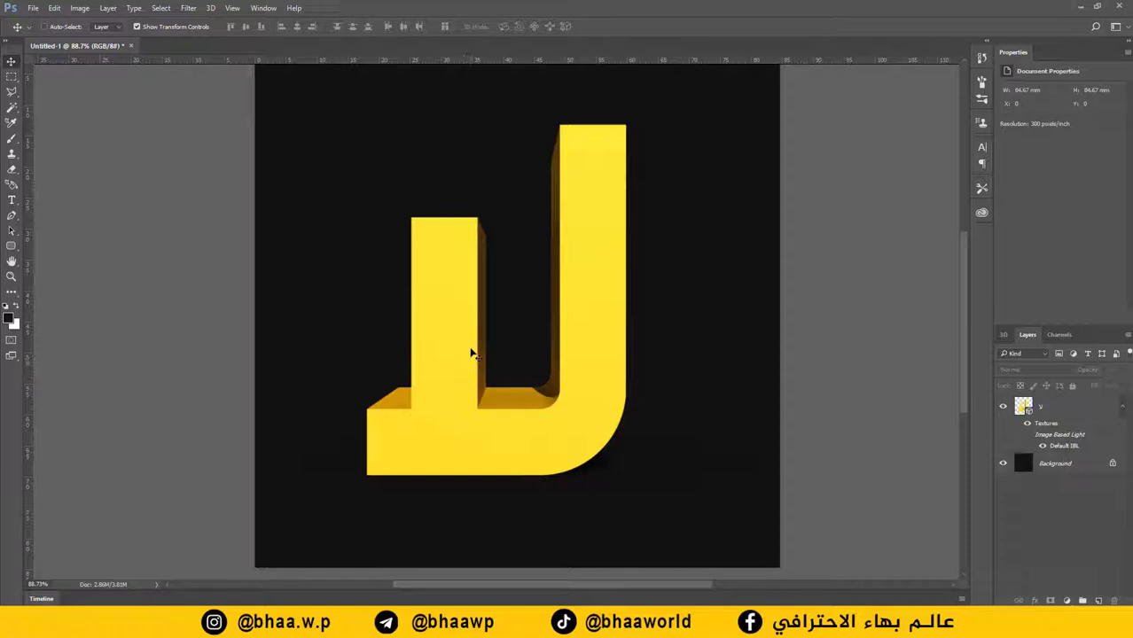
Close the current document without saving and create a new blank square document
click(131, 45)
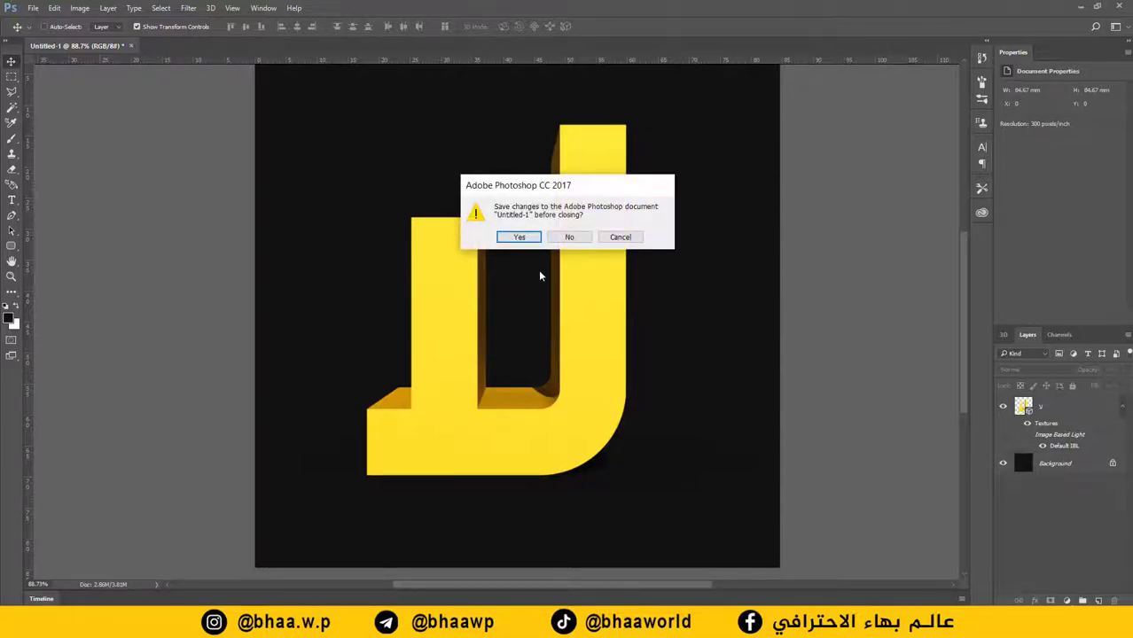
click(569, 238)
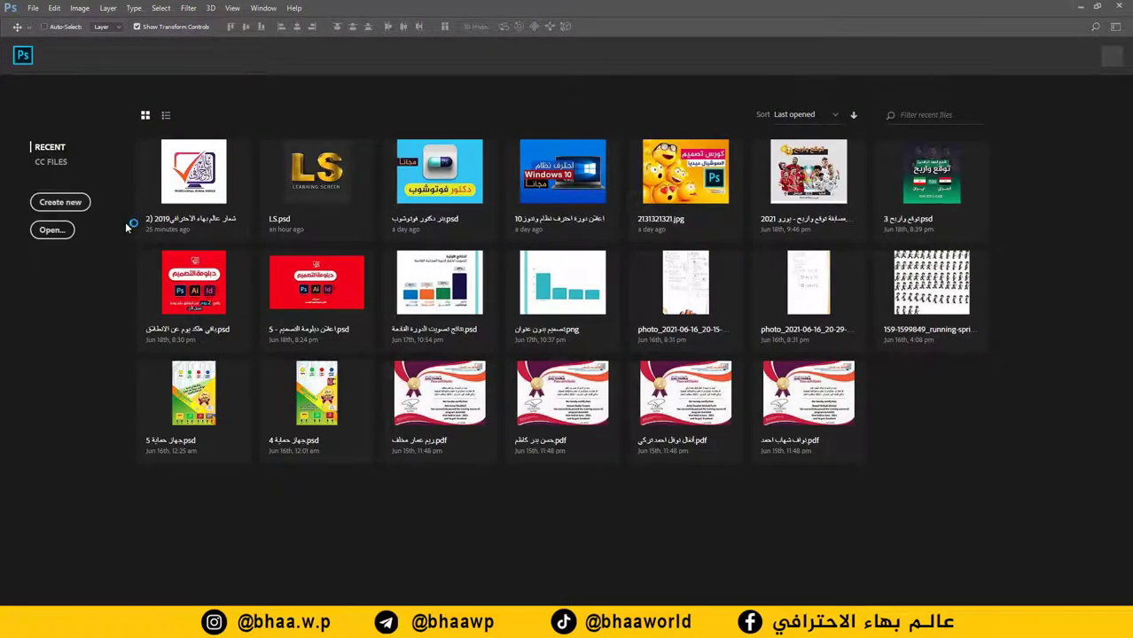
click(61, 202)
click(783, 467)
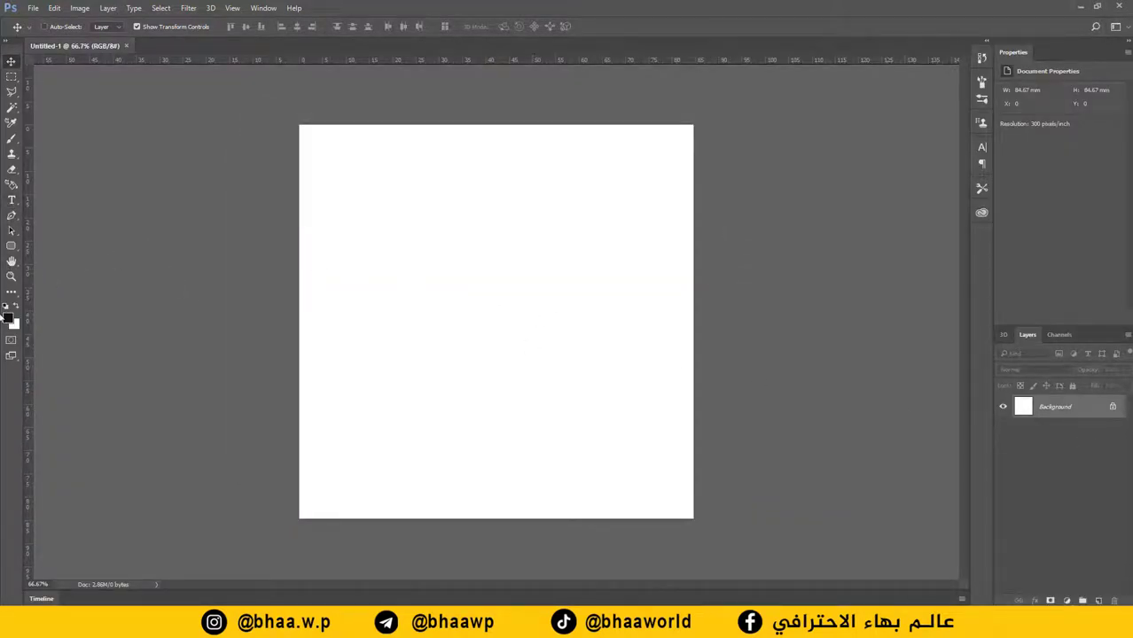
Confirm near-black as the foreground color and fill the background layer with it
click(10, 319)
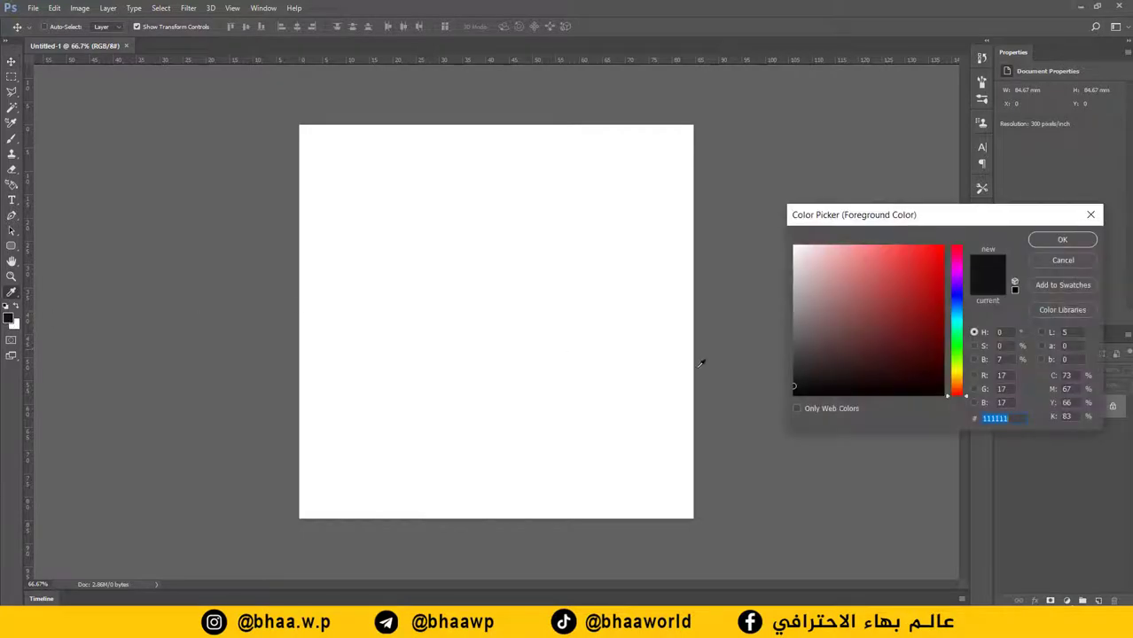
drag(793, 376, 794, 384)
click(1044, 242)
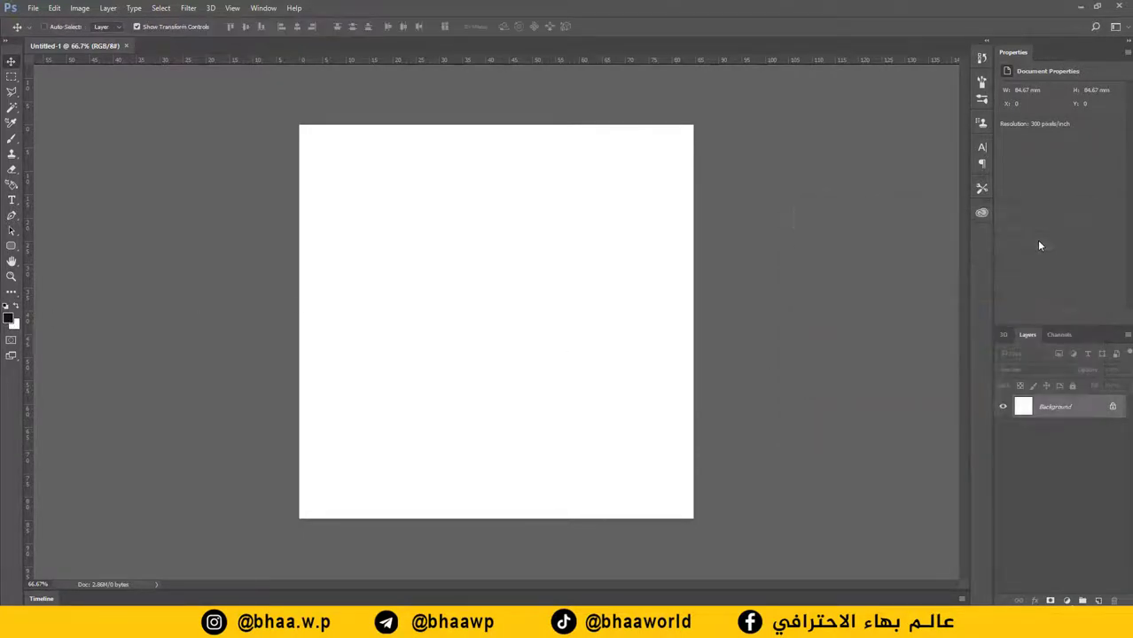
key(alt+BackSpace)
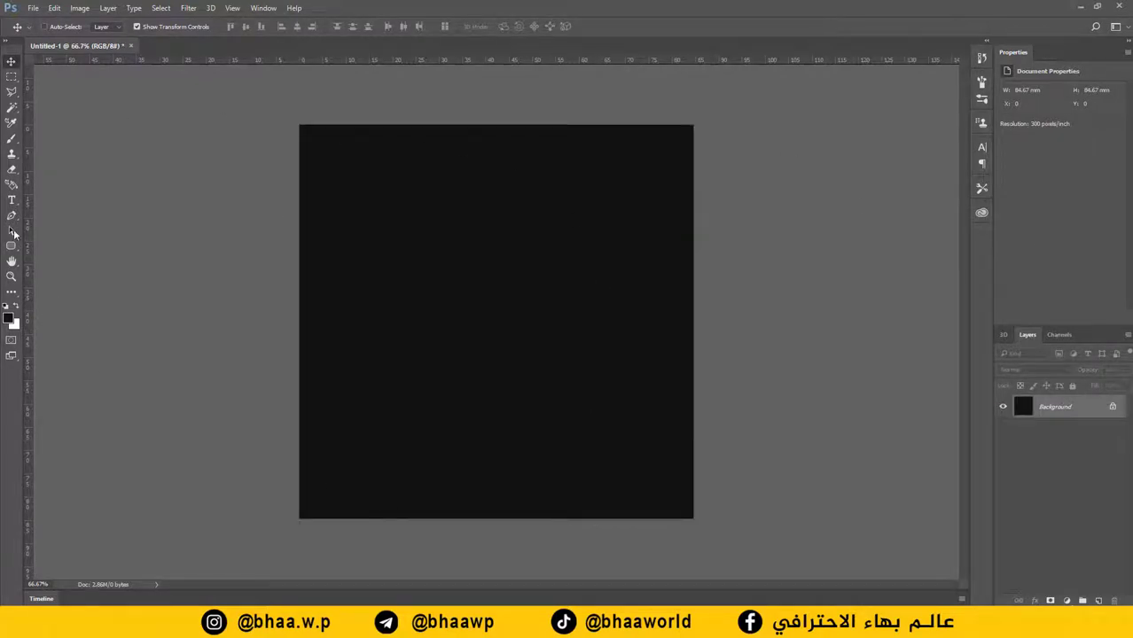
Add the text "لا" in color ffcc00 in a box about 72 by 71 mm and move it toward the canvas center
click(11, 200)
drag(669, 154, 333, 482)
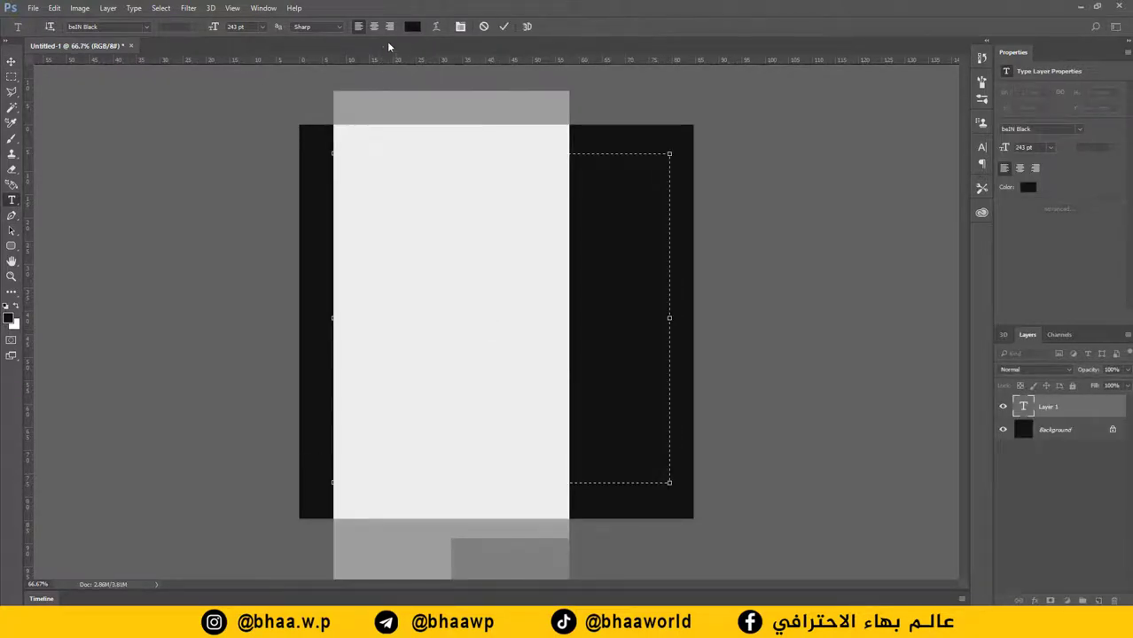
click(412, 26)
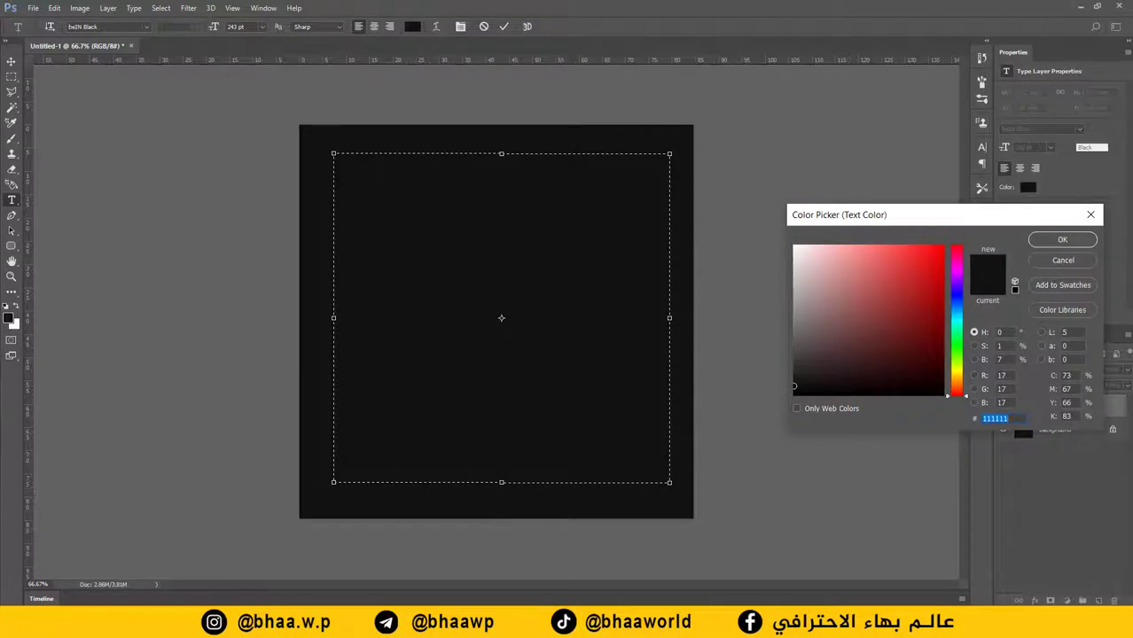
text(ffcc00)
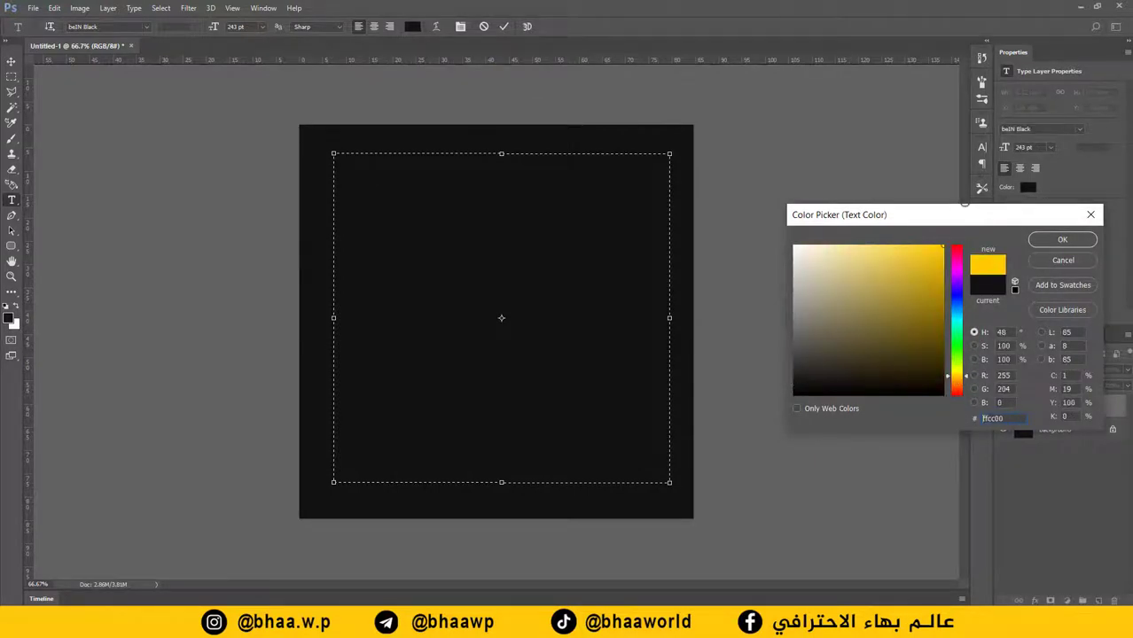
click(1061, 241)
click(11, 61)
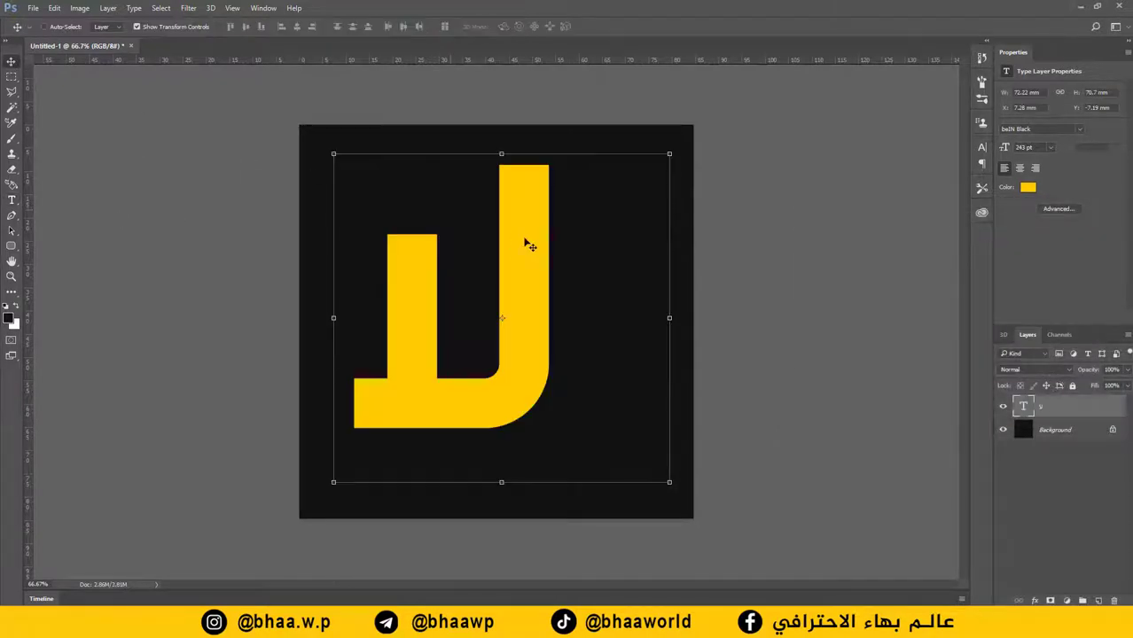
drag(525, 243, 542, 281)
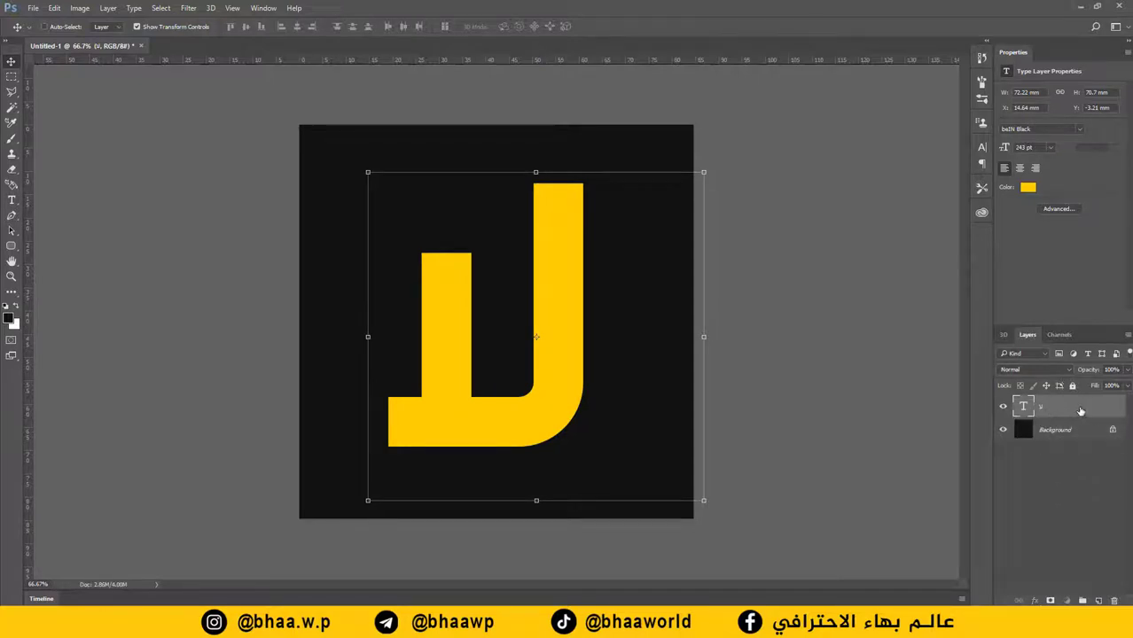
Duplicate the "لا" text layer beneath the original and set the lower copy's text color to red
drag(1080, 411, 1097, 601)
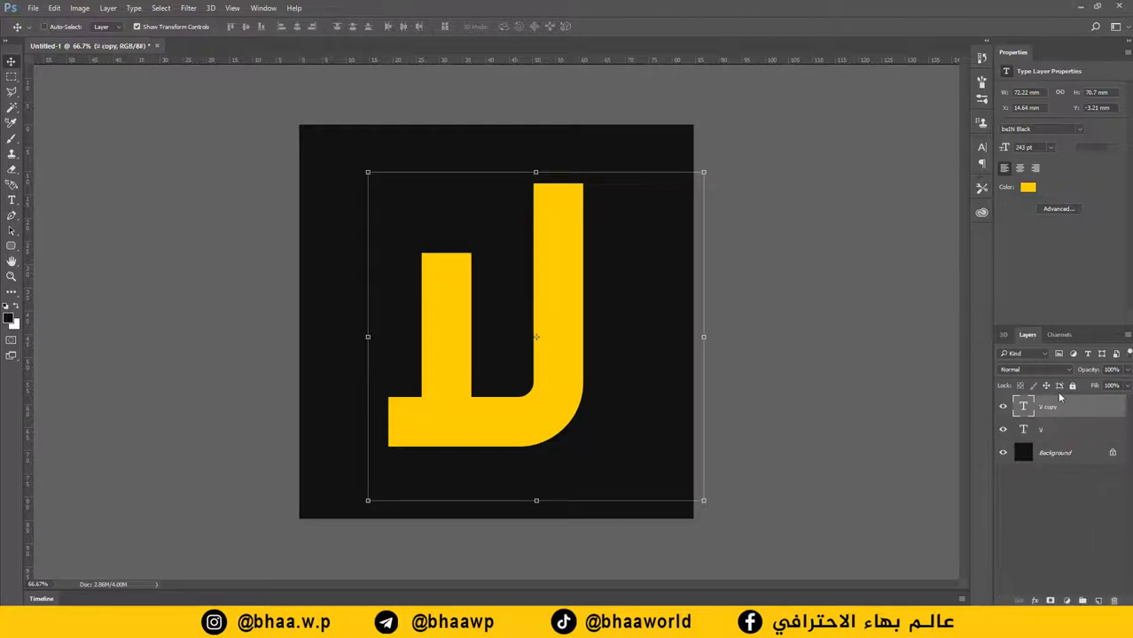
drag(1059, 398, 1054, 437)
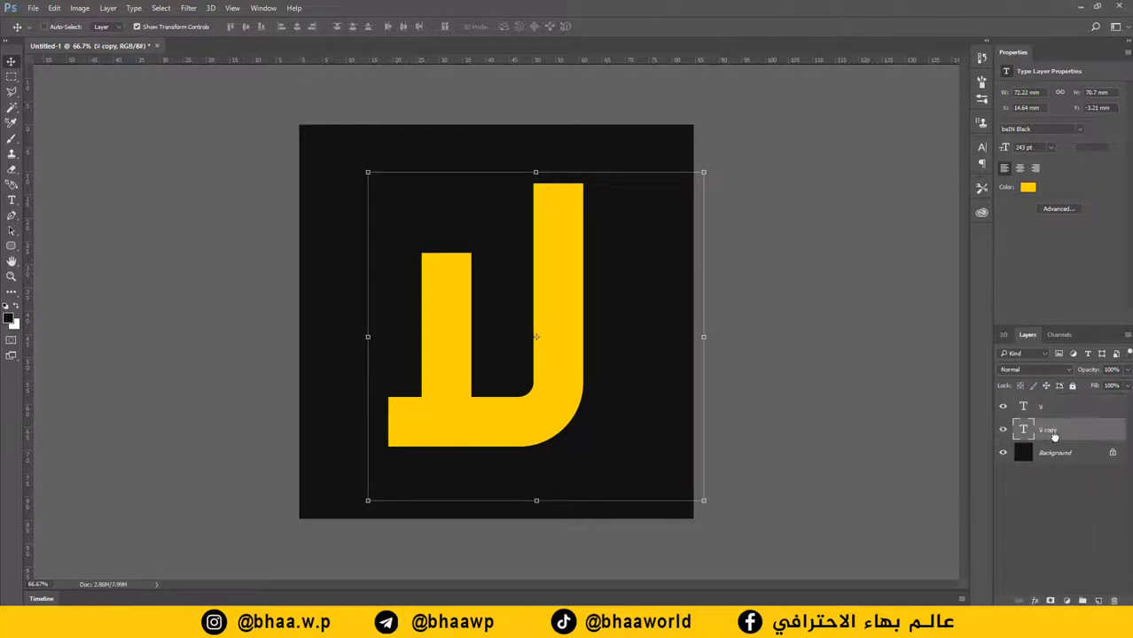
double_click(1023, 431)
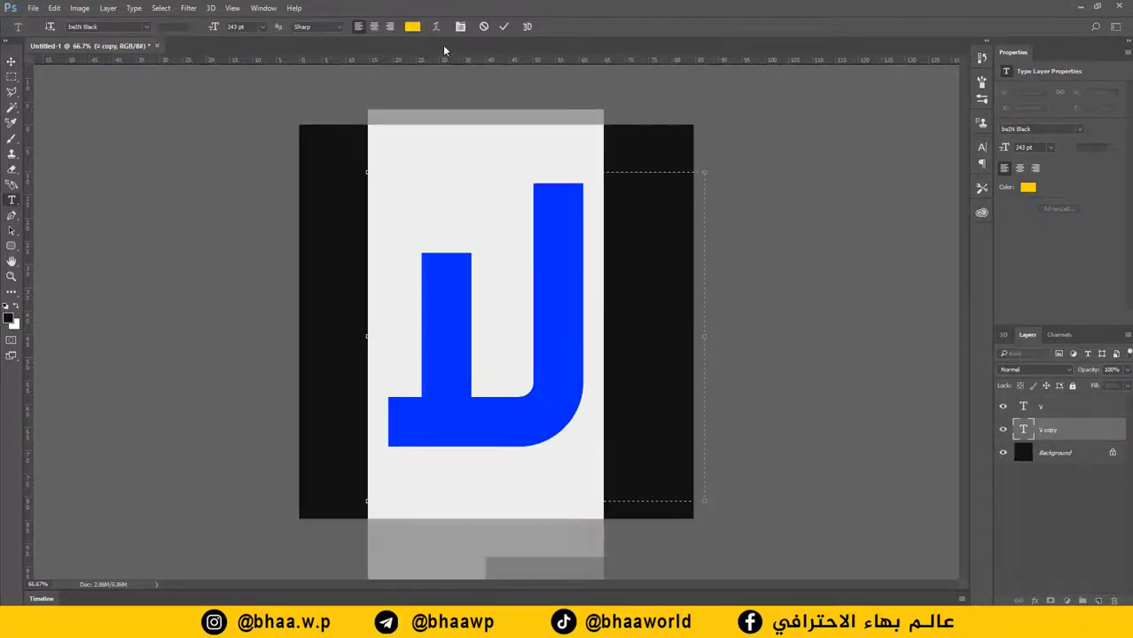
click(412, 25)
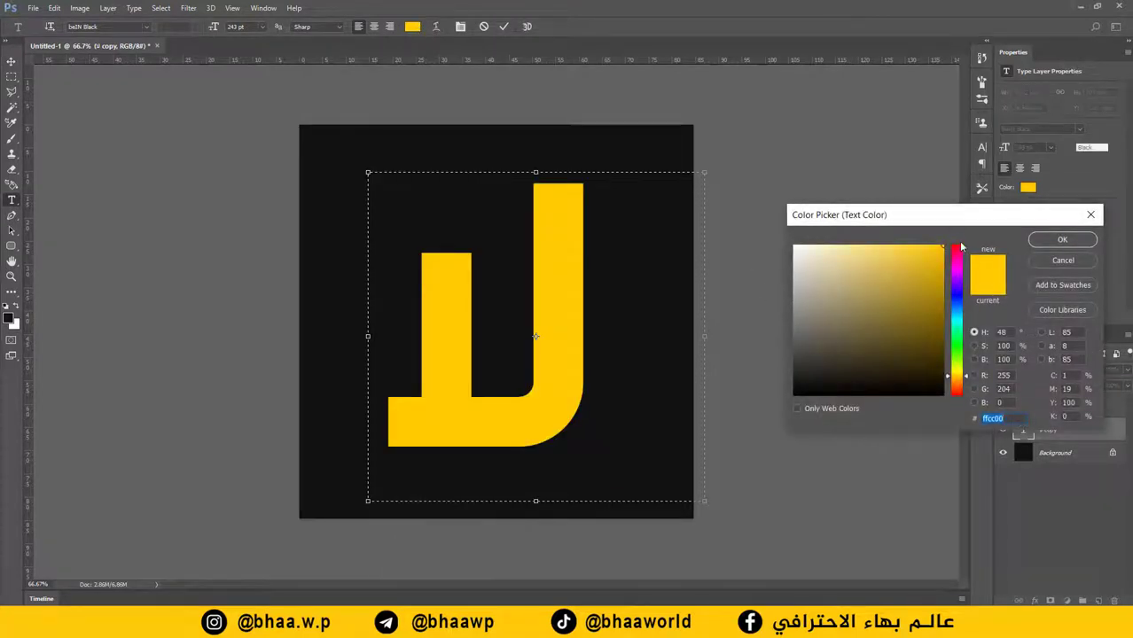
click(961, 248)
click(1068, 241)
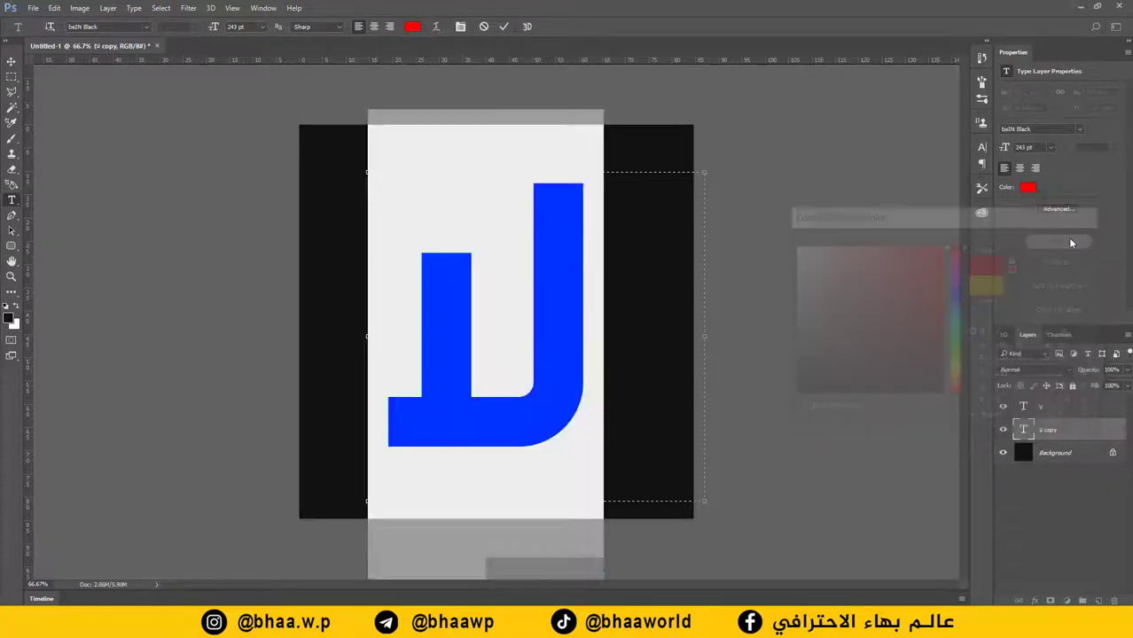
click(13, 62)
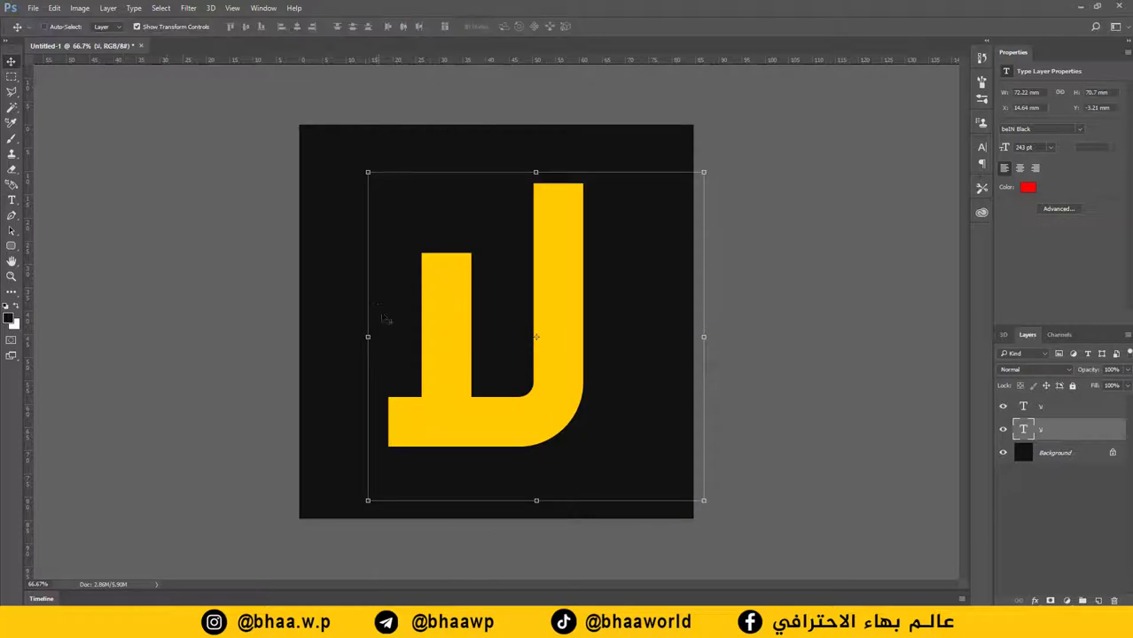
Narrow the red text copy to about 90% width, with its red side showing along the left edges of the yellow text
drag(368, 337, 371, 377)
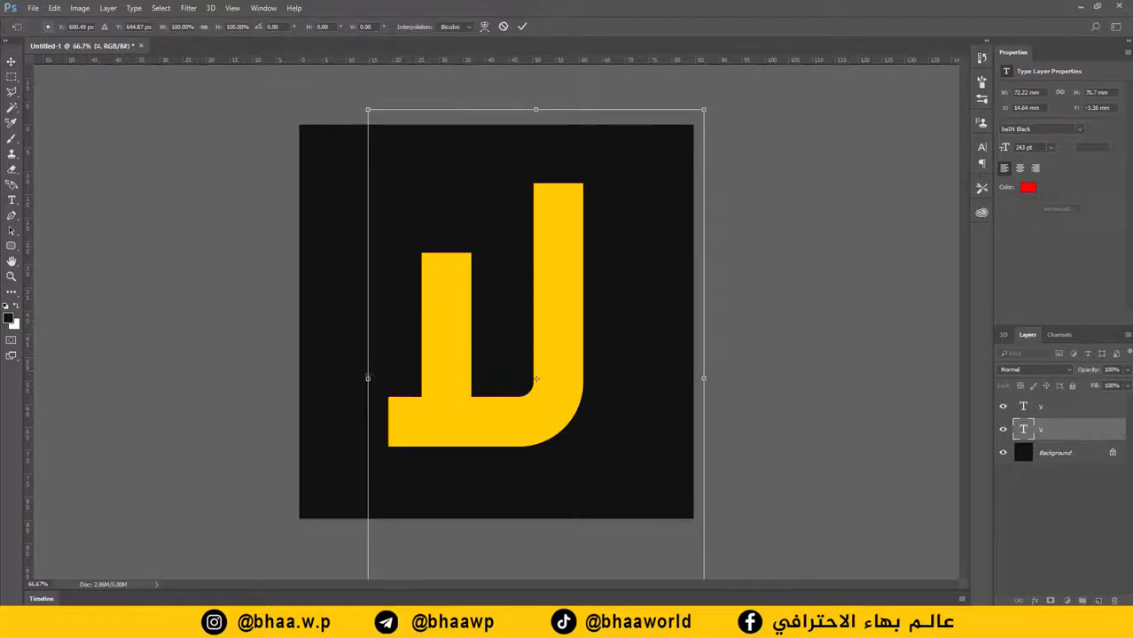
drag(703, 378, 658, 379)
drag(367, 379, 357, 378)
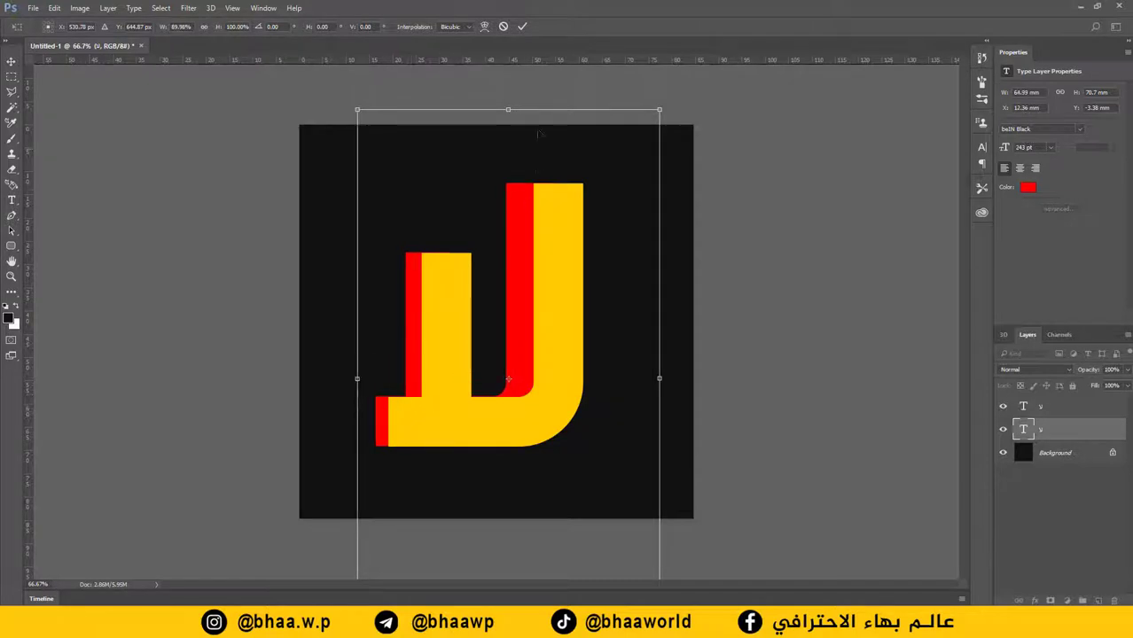
click(521, 27)
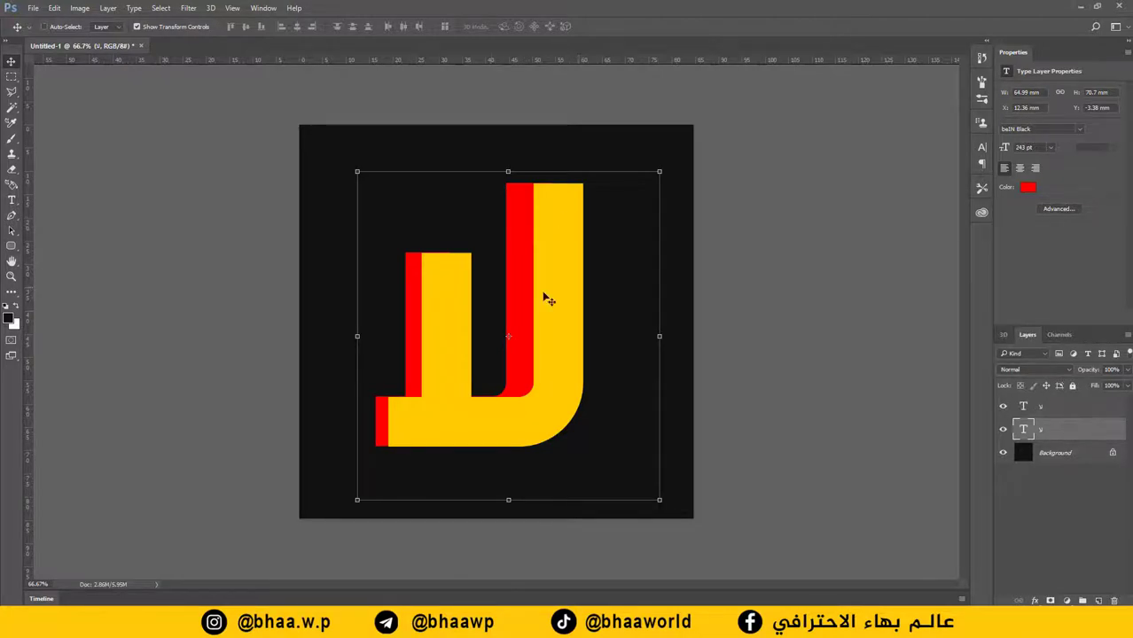
Rasterize the red text layer and shrink its height from the top to about 56.5 mm
right_click(1065, 431)
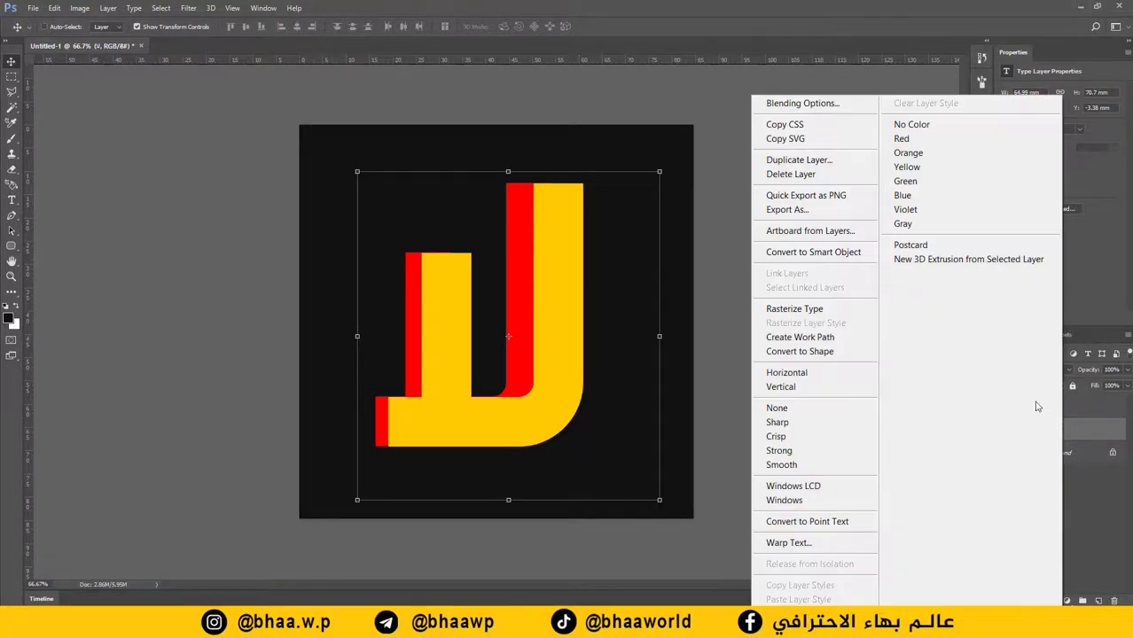
click(778, 308)
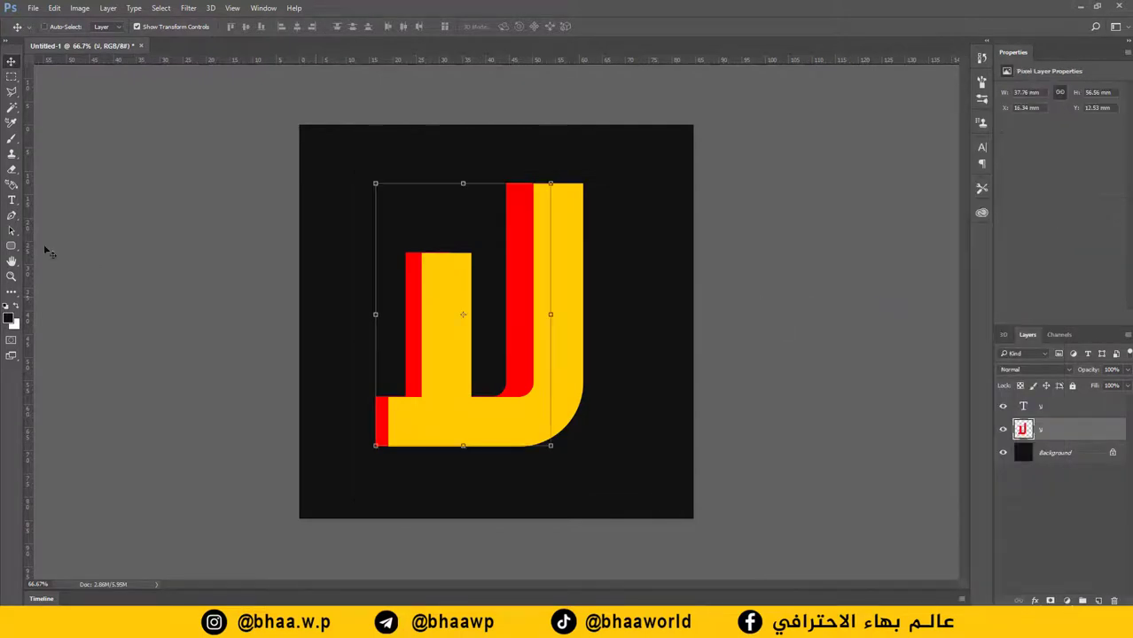
click(12, 91)
right_click(12, 91)
click(55, 106)
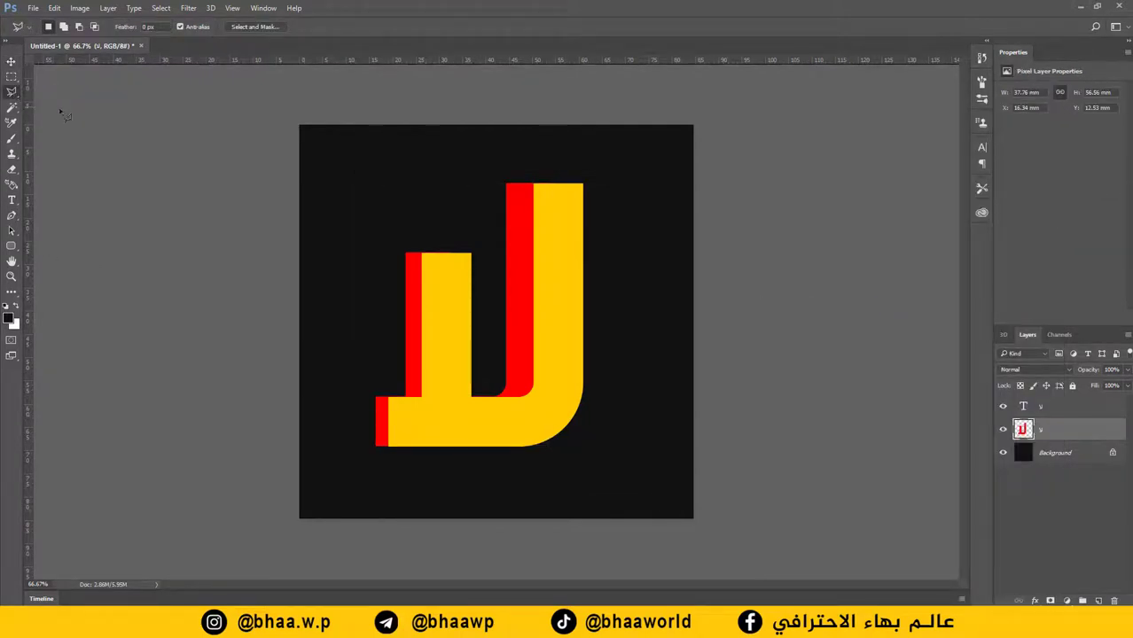
scroll(651, 228, up, 1)
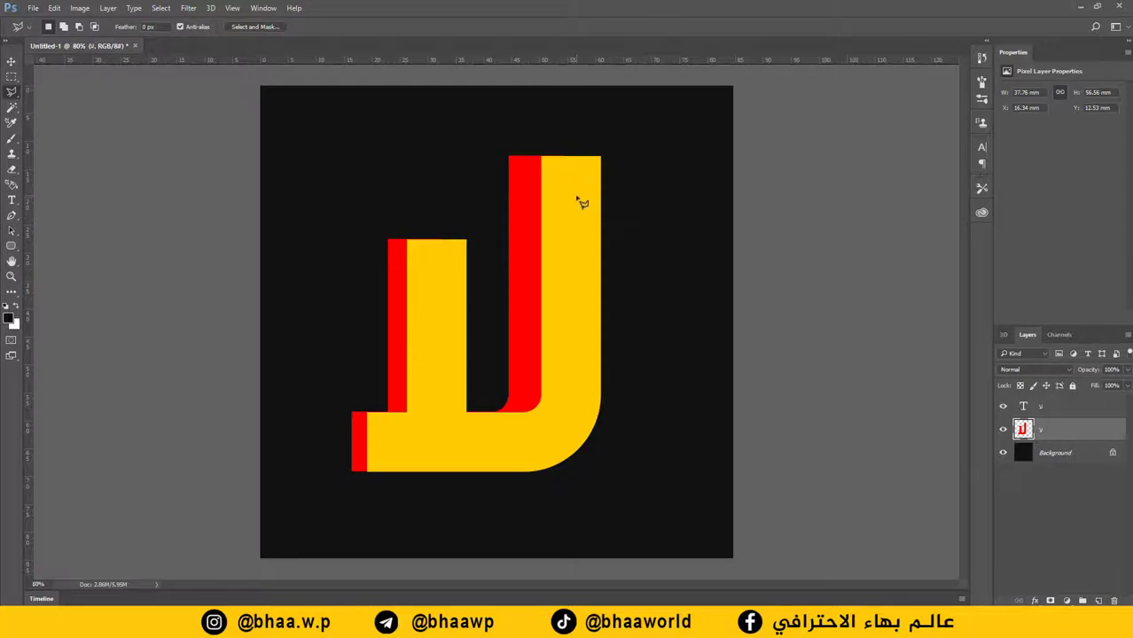
scroll(580, 202, up, 1)
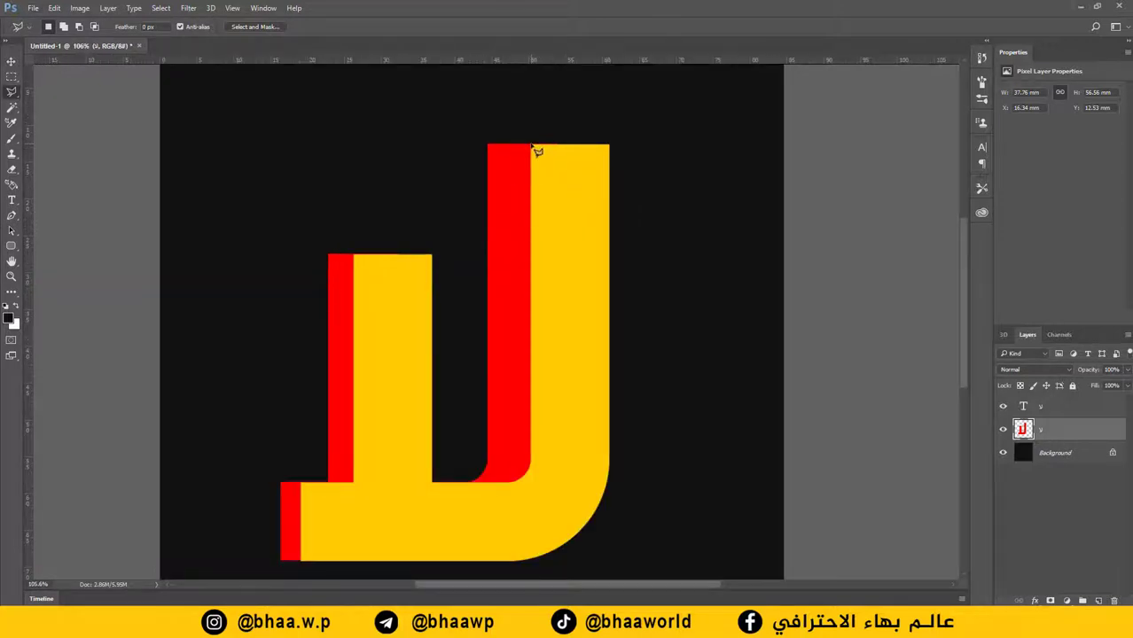
click(18, 62)
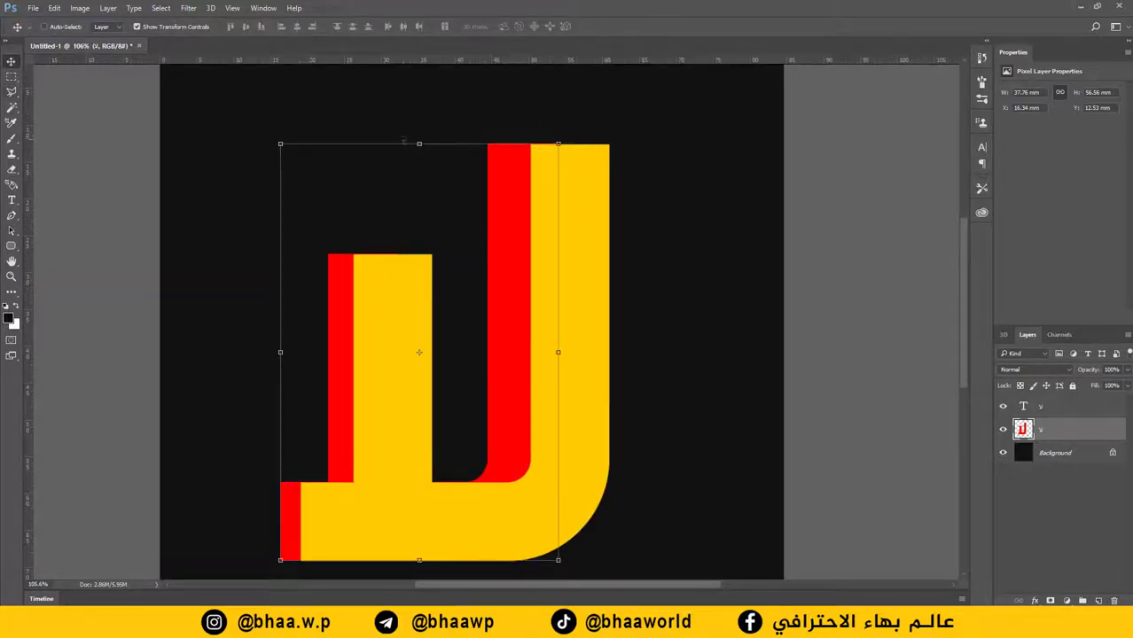
drag(419, 143, 419, 143)
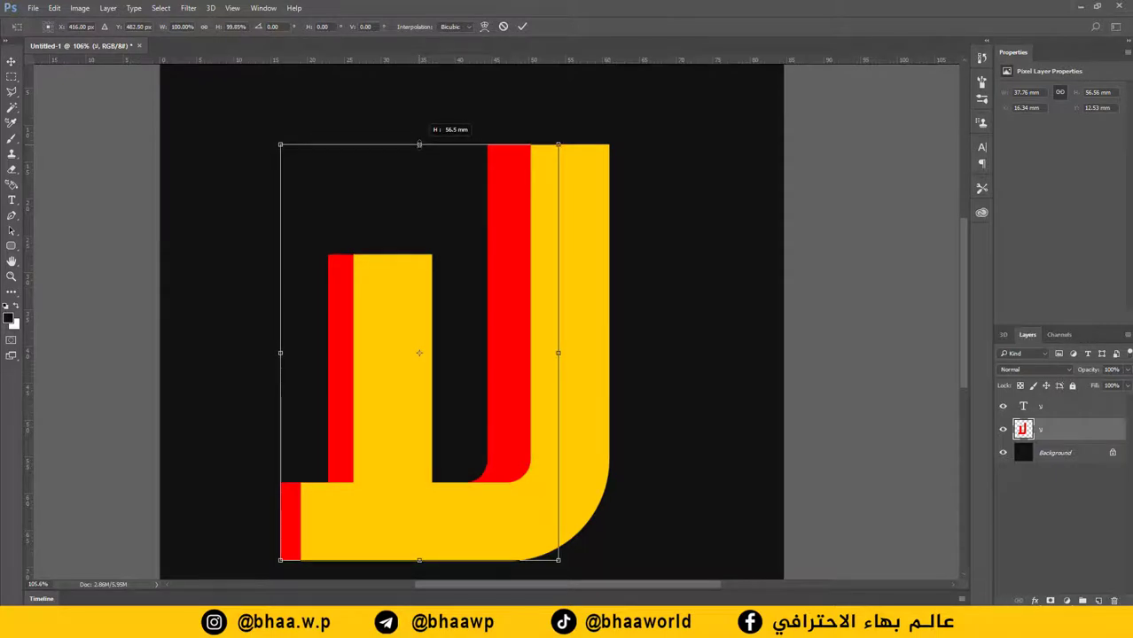
click(522, 26)
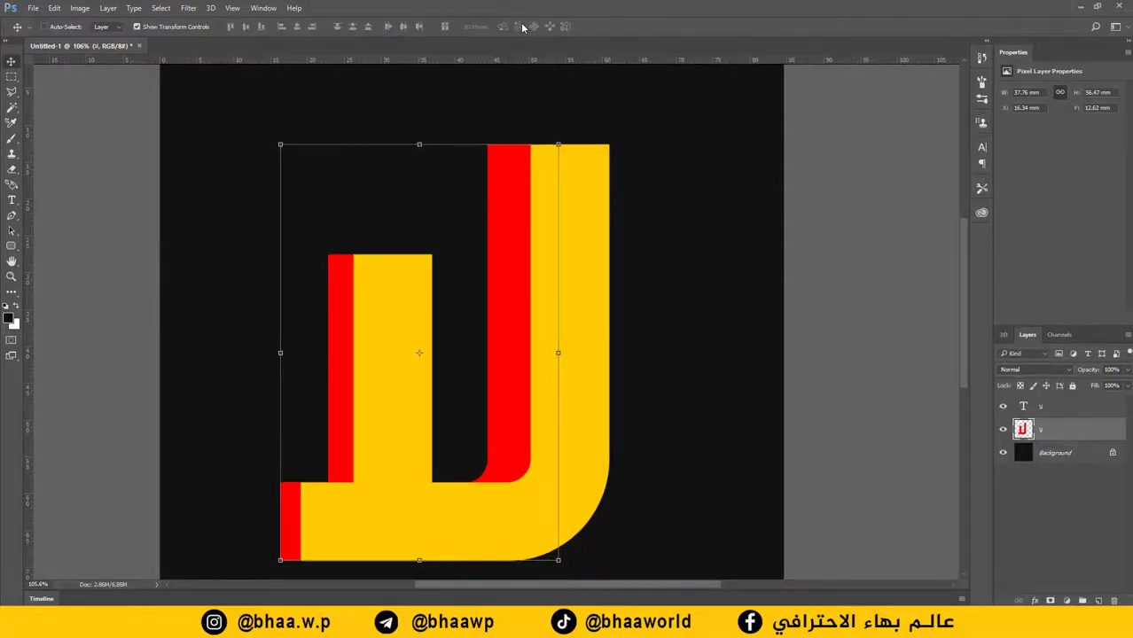
Cut the top of the red side of the tall right stem diagonally using a polygonal lasso selection, and deselect
click(11, 92)
click(532, 141)
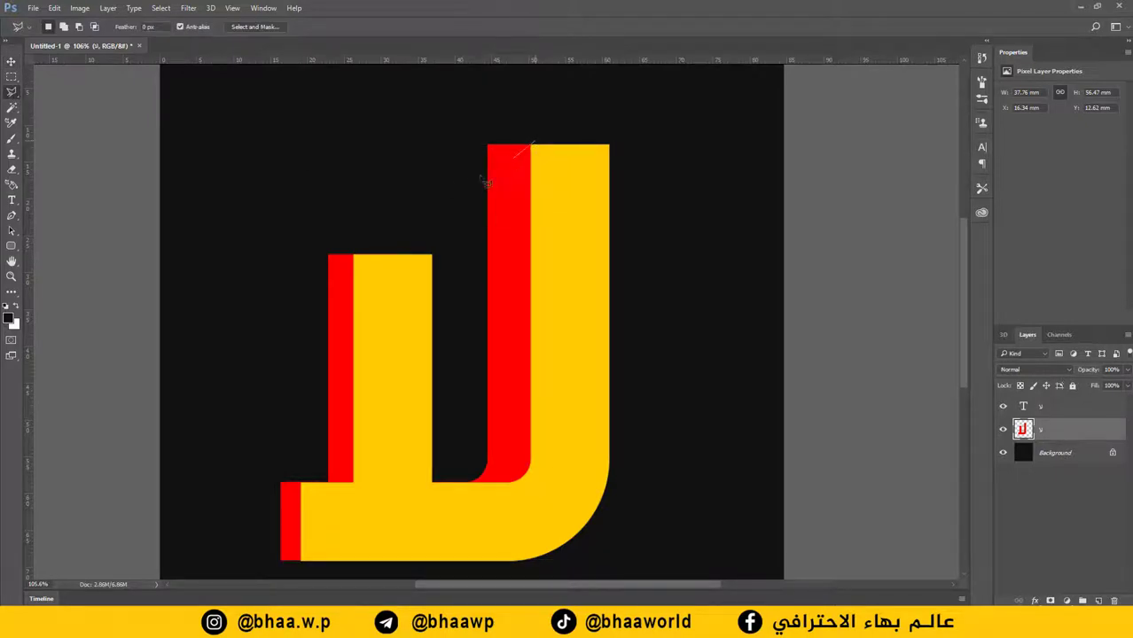
click(452, 188)
click(433, 116)
click(541, 108)
click(540, 148)
key(Delete)
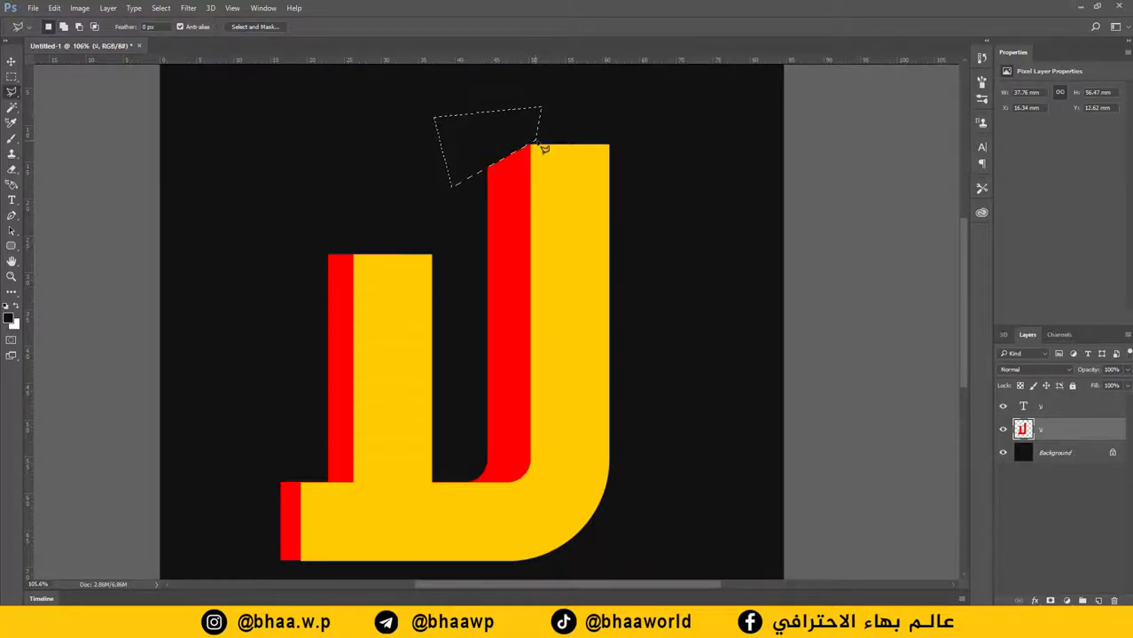
key(ctrl+d)
Cut the top of the red side of the shorter left stem diagonally with a polygonal lasso selection
click(360, 250)
click(295, 295)
click(316, 213)
click(369, 228)
click(361, 251)
key(Delete)
Cut the upper corner off the red side at the base's left end diagonally, and clear the selection
click(305, 477)
click(270, 509)
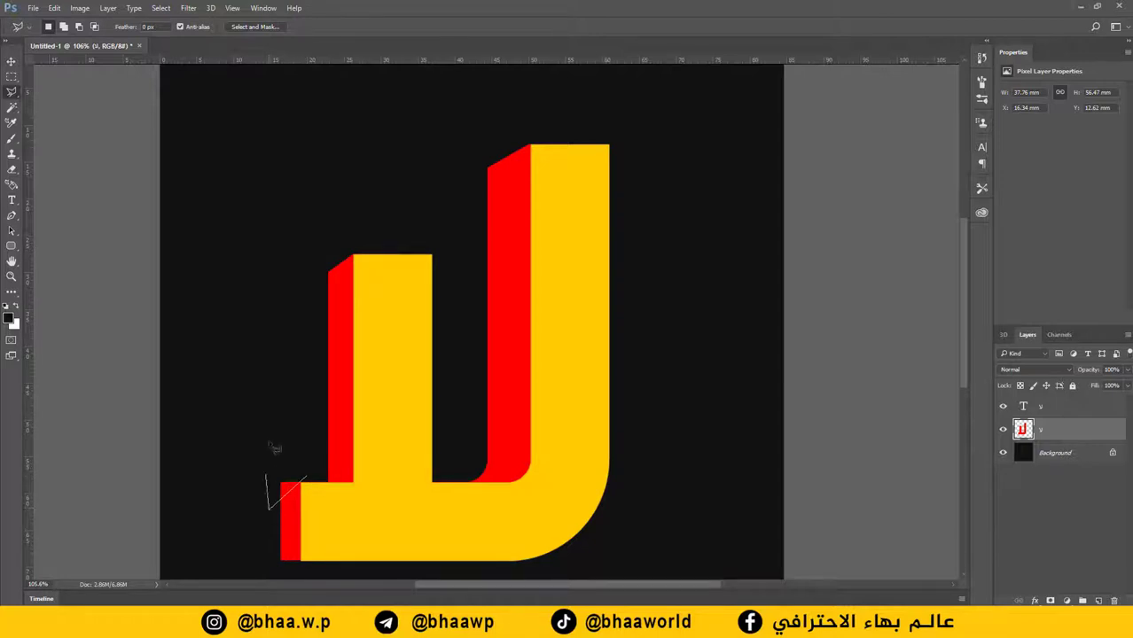
click(268, 441)
click(308, 463)
click(307, 477)
key(Delete)
key(ctrl+d)
click(252, 376)
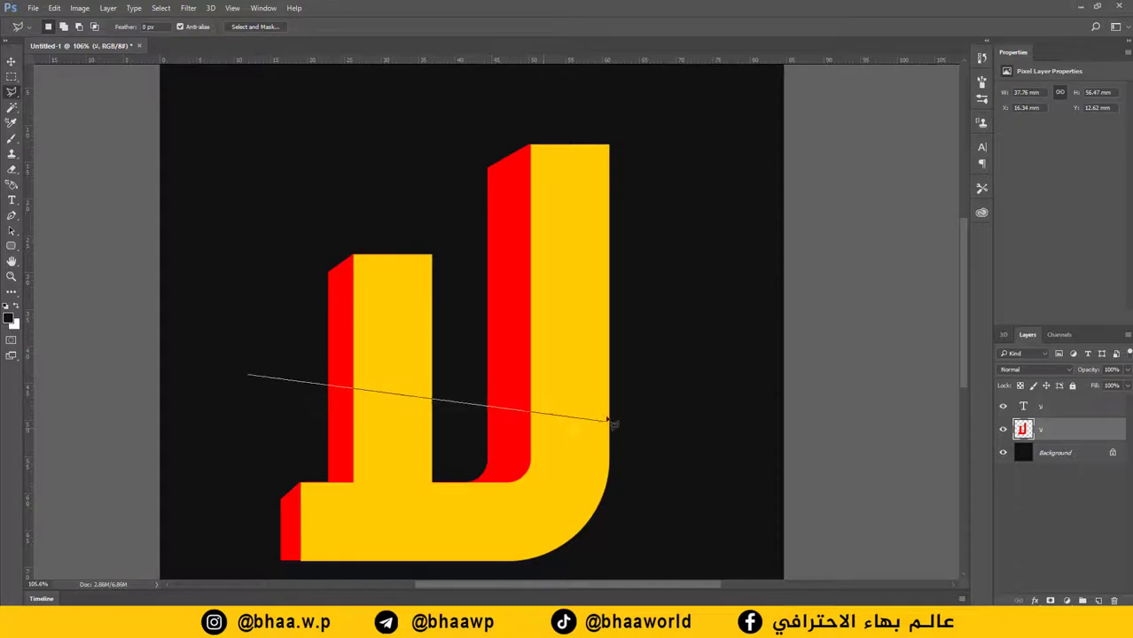
key(Escape)
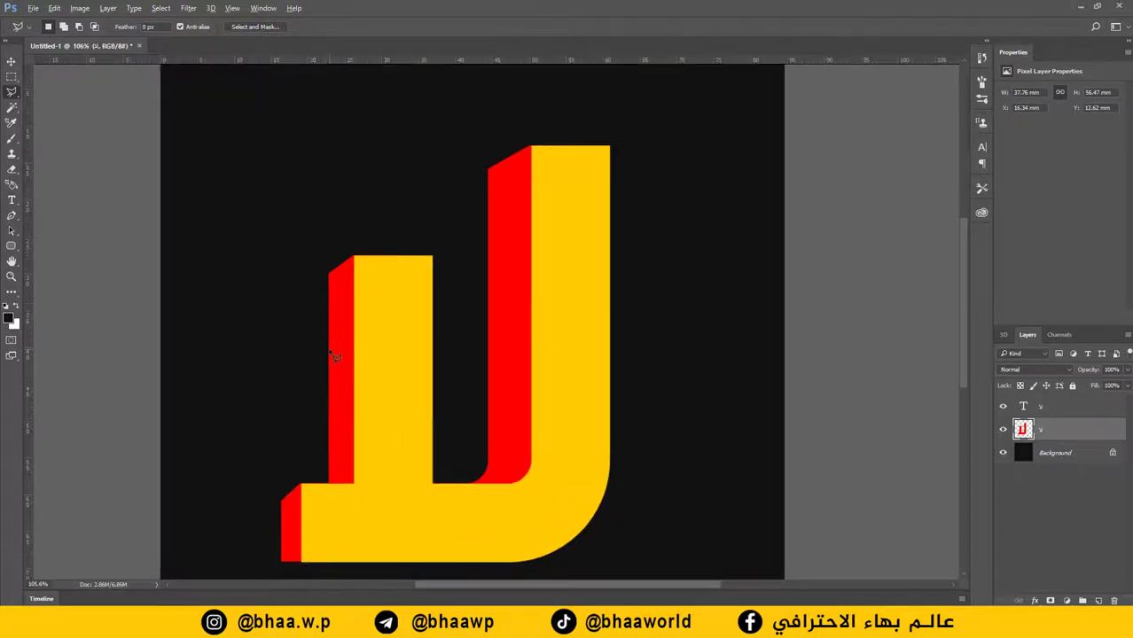
Add a Gradient Overlay effect to the yellow text layer and open its gradient for editing
scroll(335, 354, down, 3)
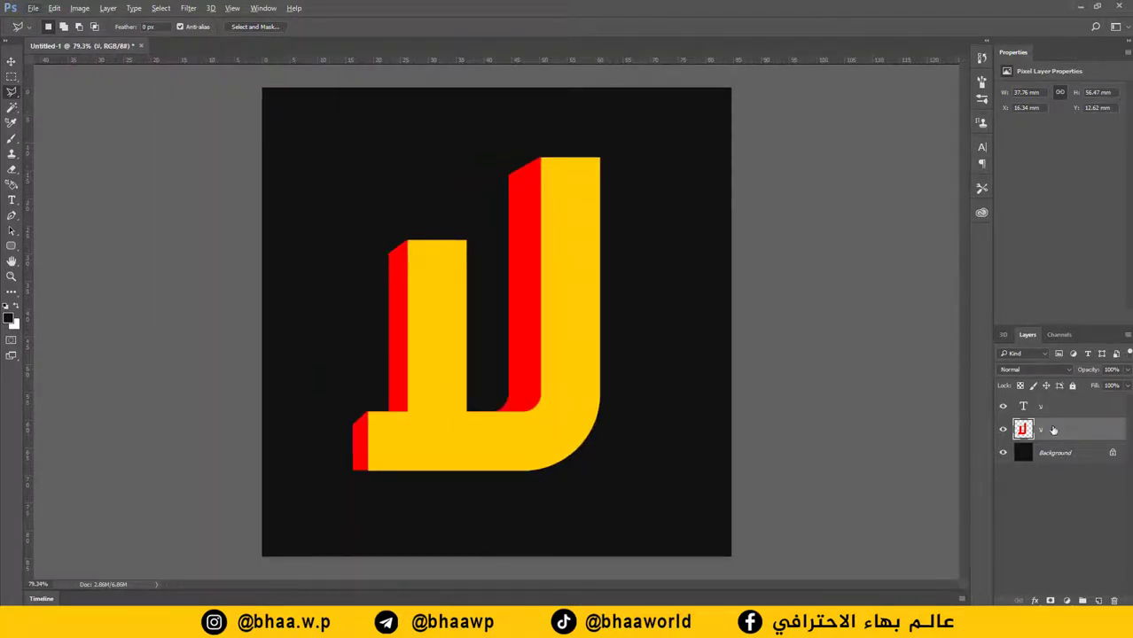
click(1025, 408)
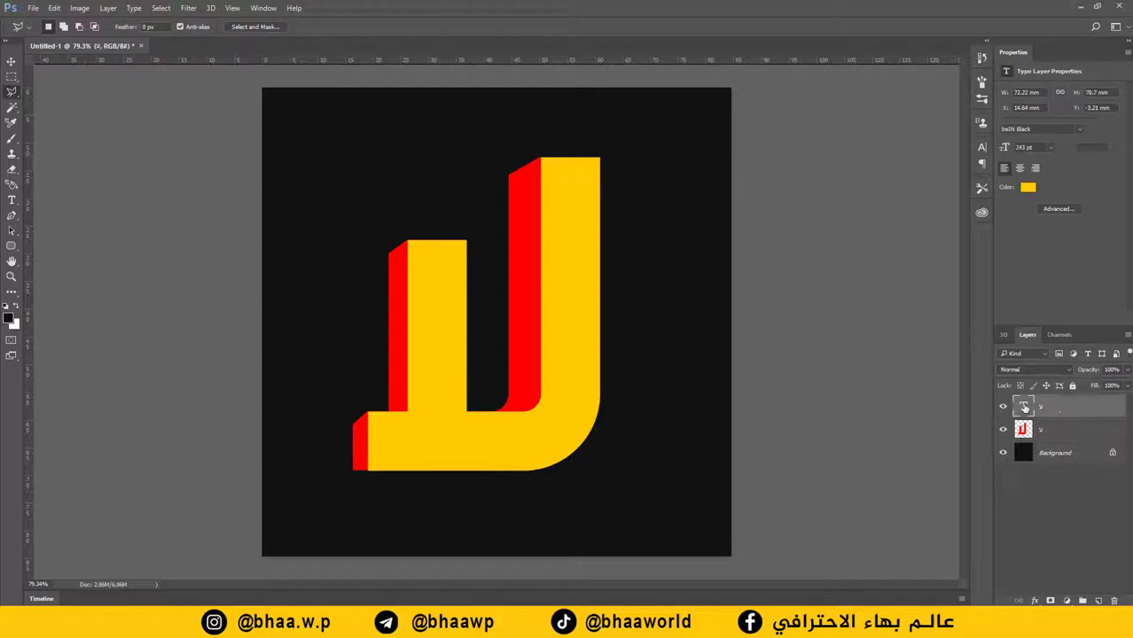
double_click(1079, 415)
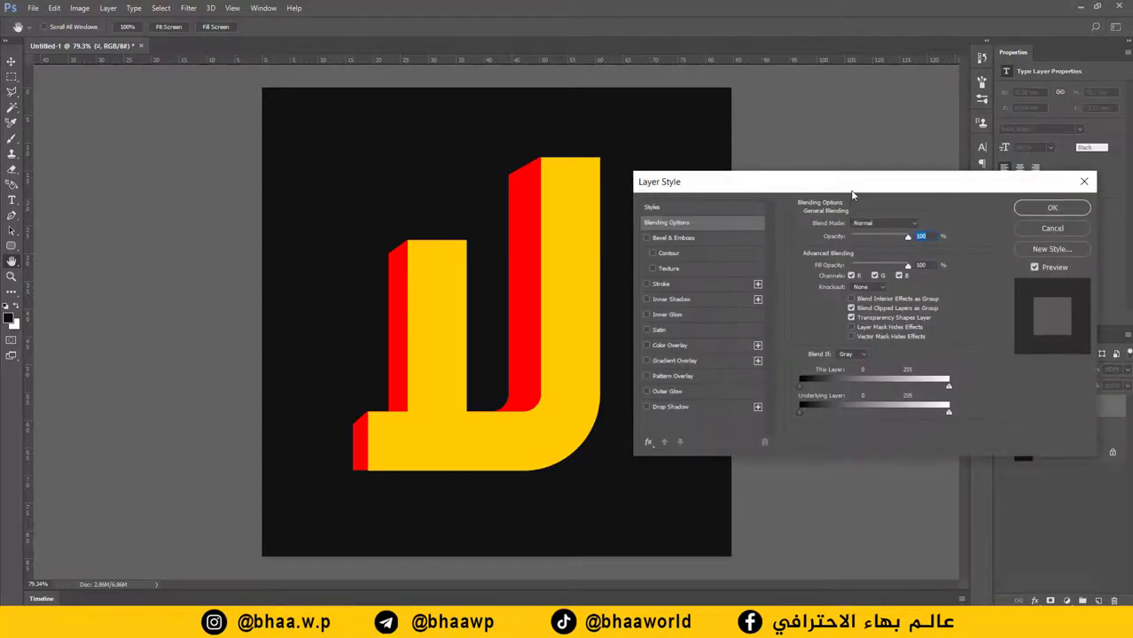
drag(852, 195, 782, 186)
click(601, 358)
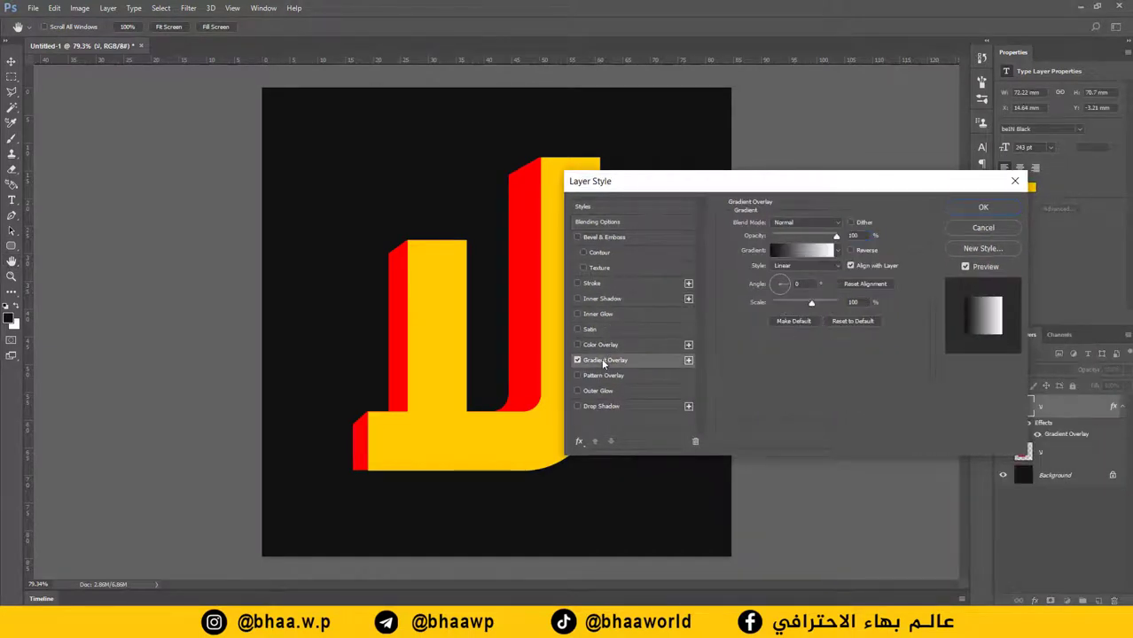
click(805, 252)
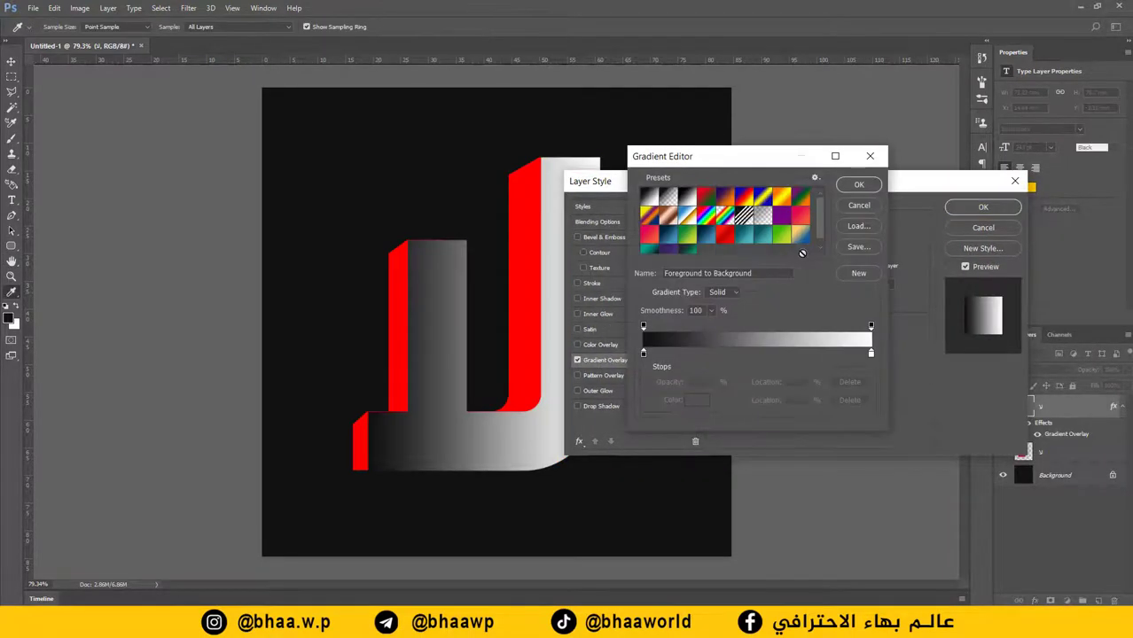
Load Gradients 1.grd from the Documents folder and apply its light silver metallic preset to the overlay
click(856, 226)
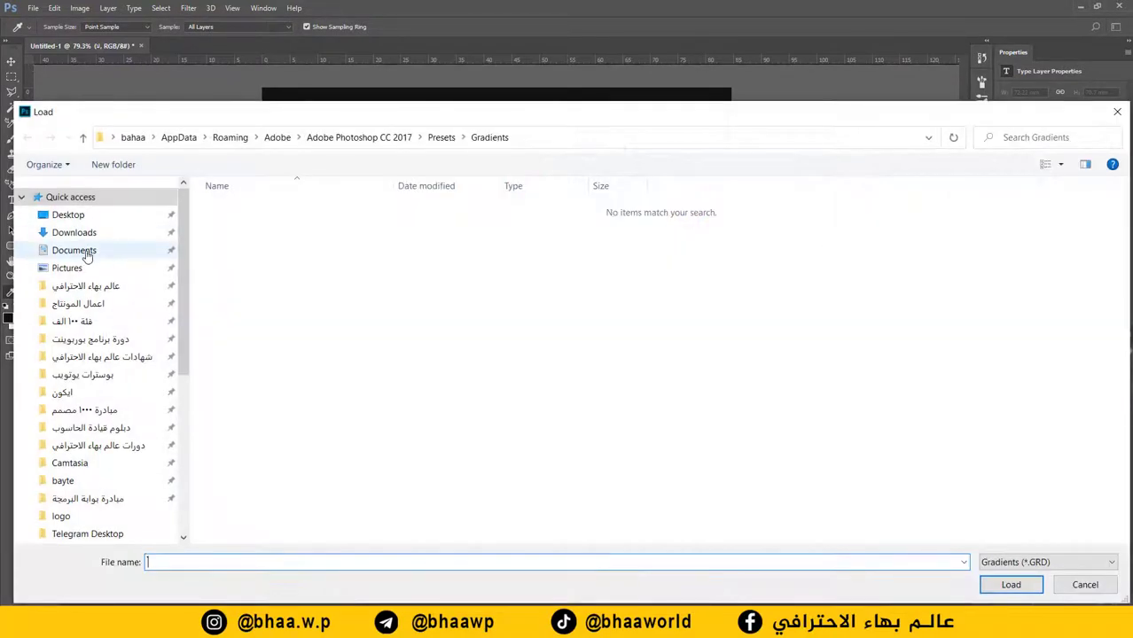
click(89, 251)
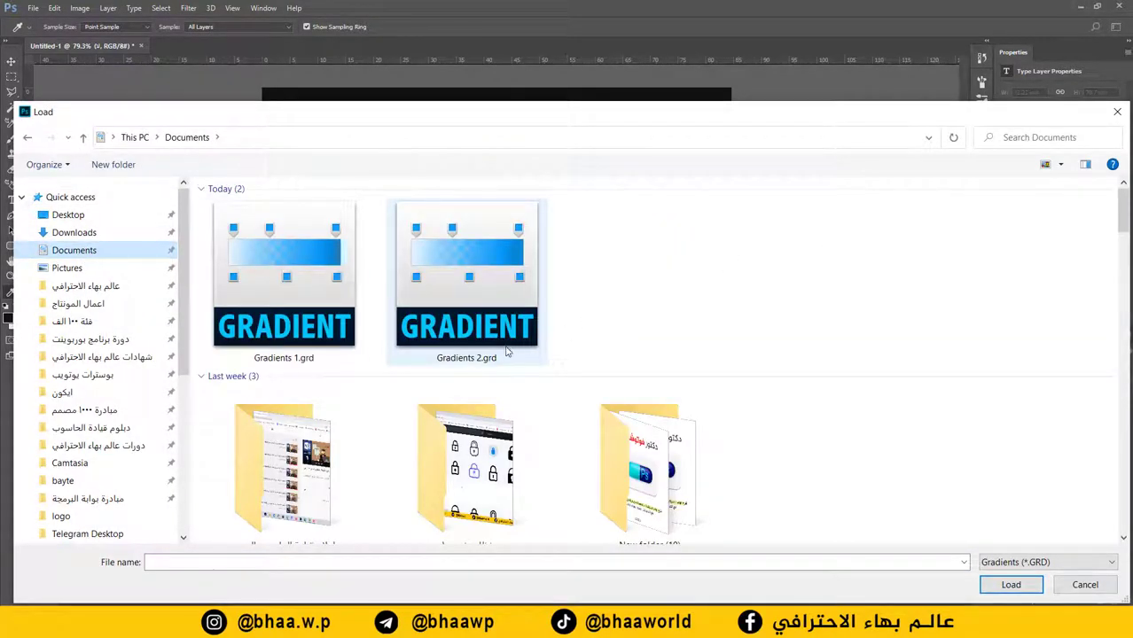
click(294, 302)
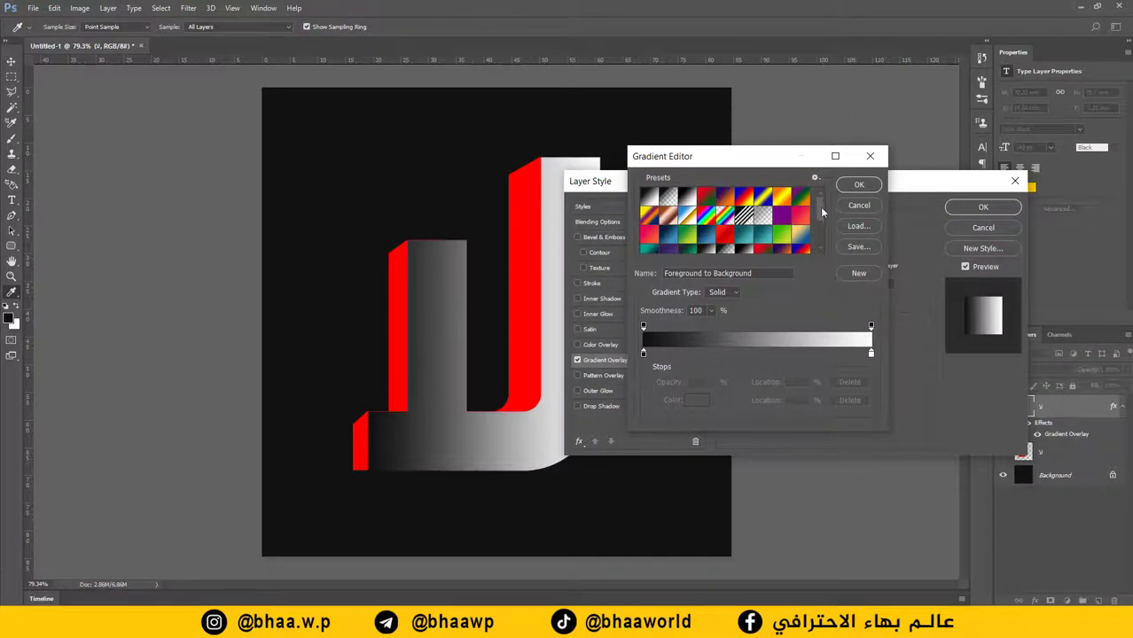
drag(821, 206, 822, 236)
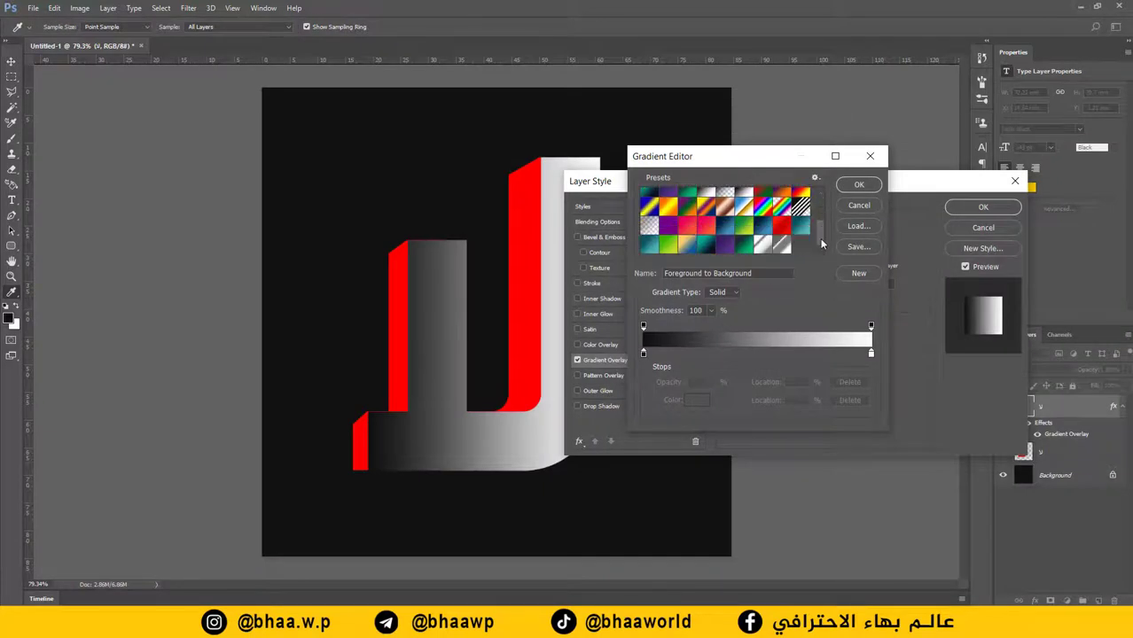
click(766, 249)
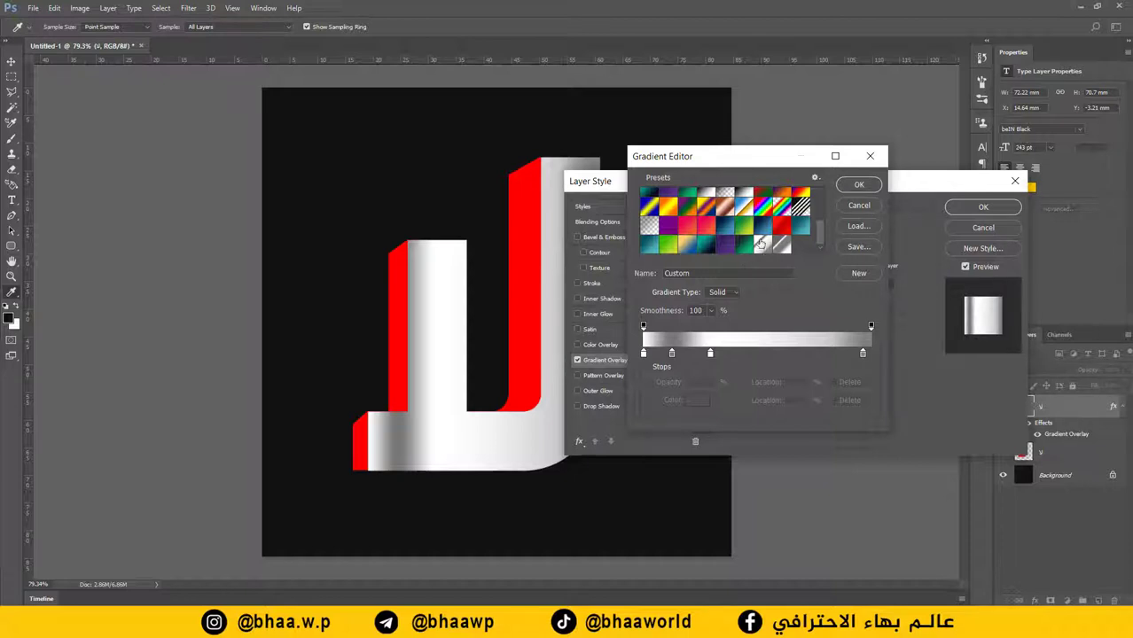
click(858, 186)
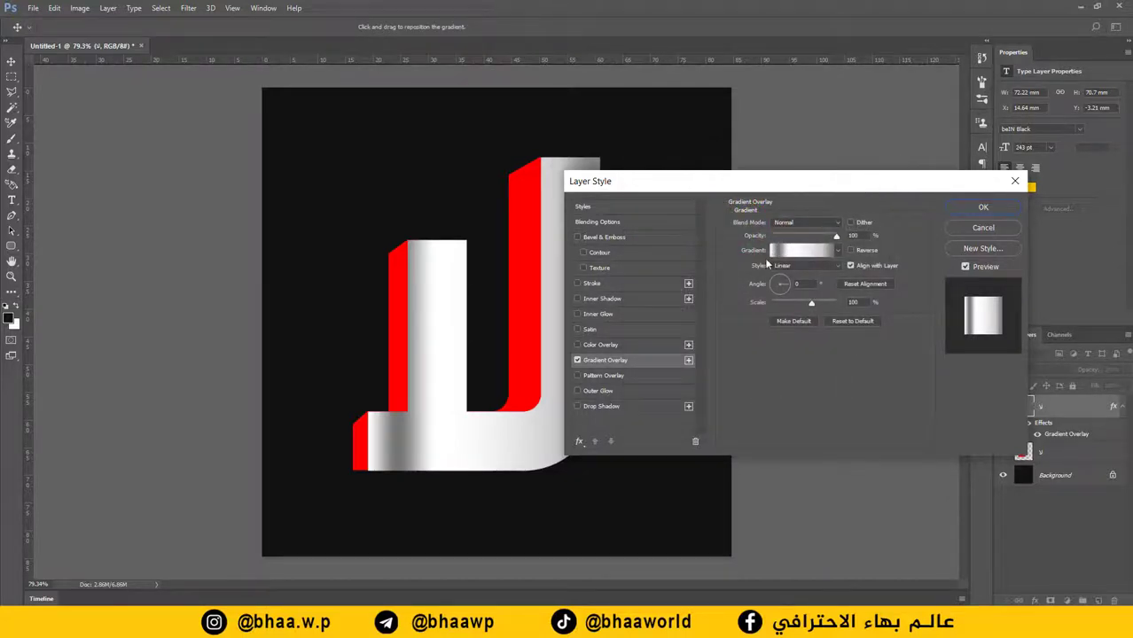
Add a Color Overlay to the text layer with color ffae00 in Multiply blend mode
click(608, 346)
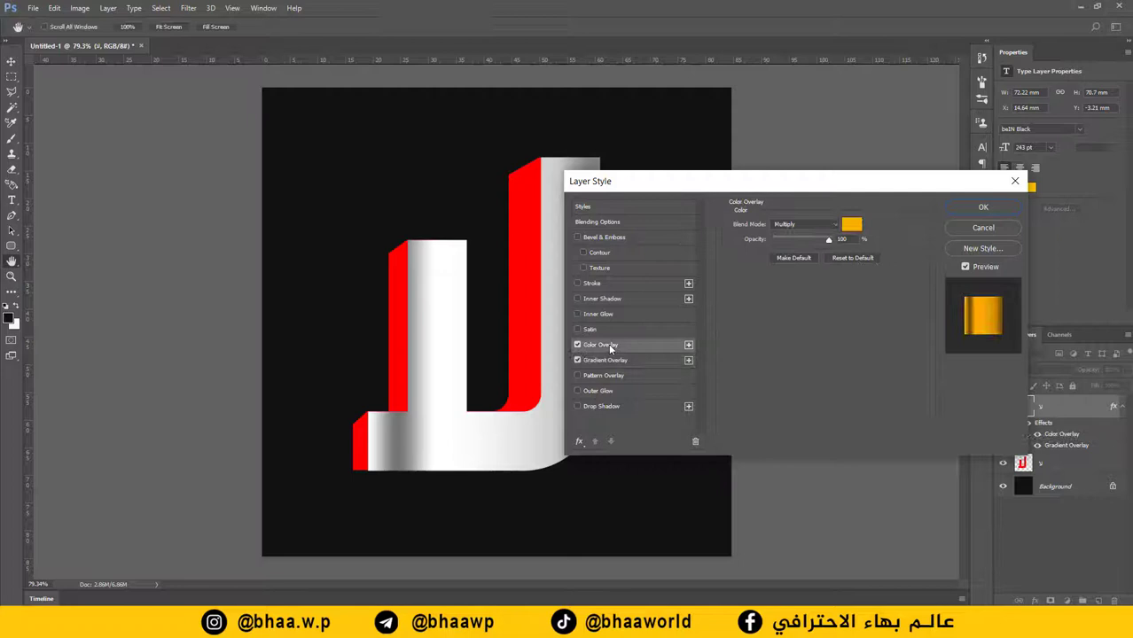
click(848, 223)
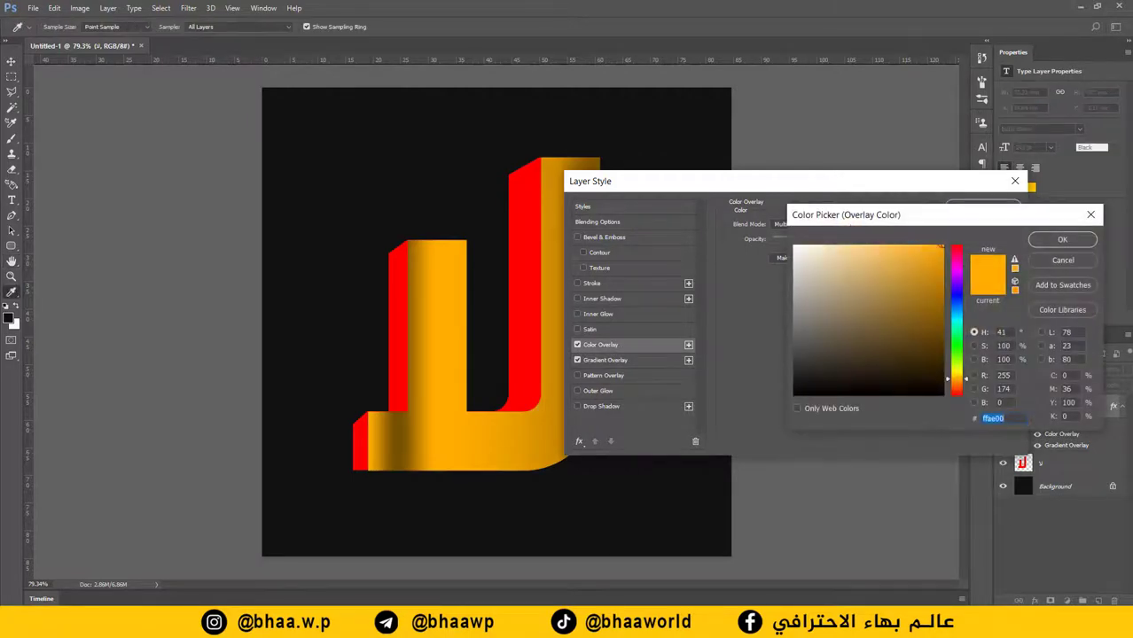
click(994, 421)
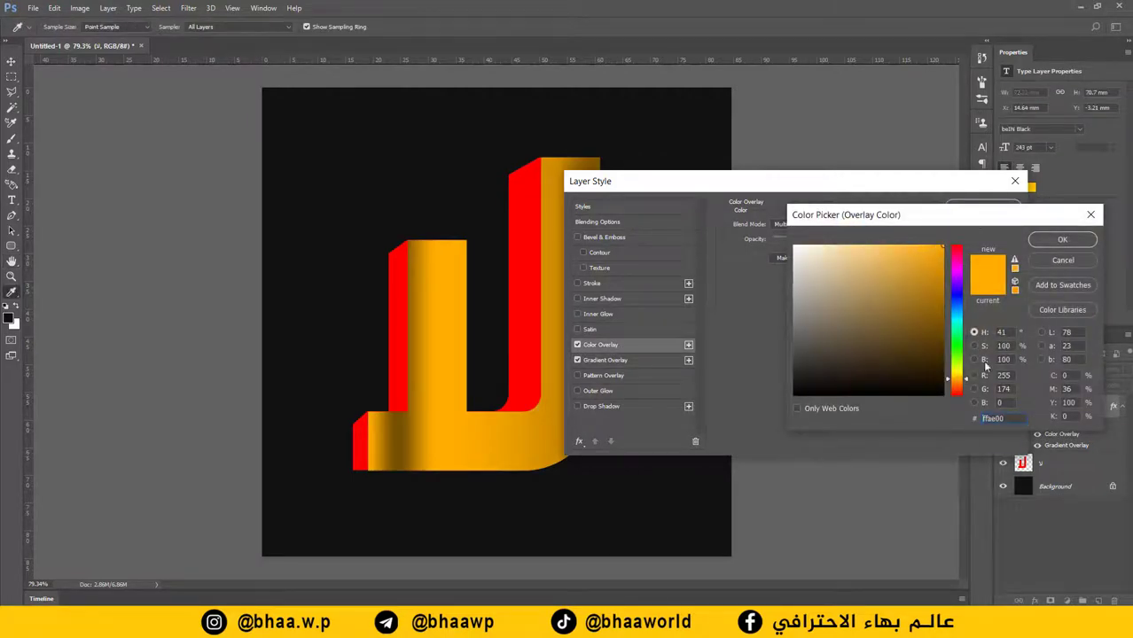
double_click(983, 419)
click(1062, 239)
click(830, 224)
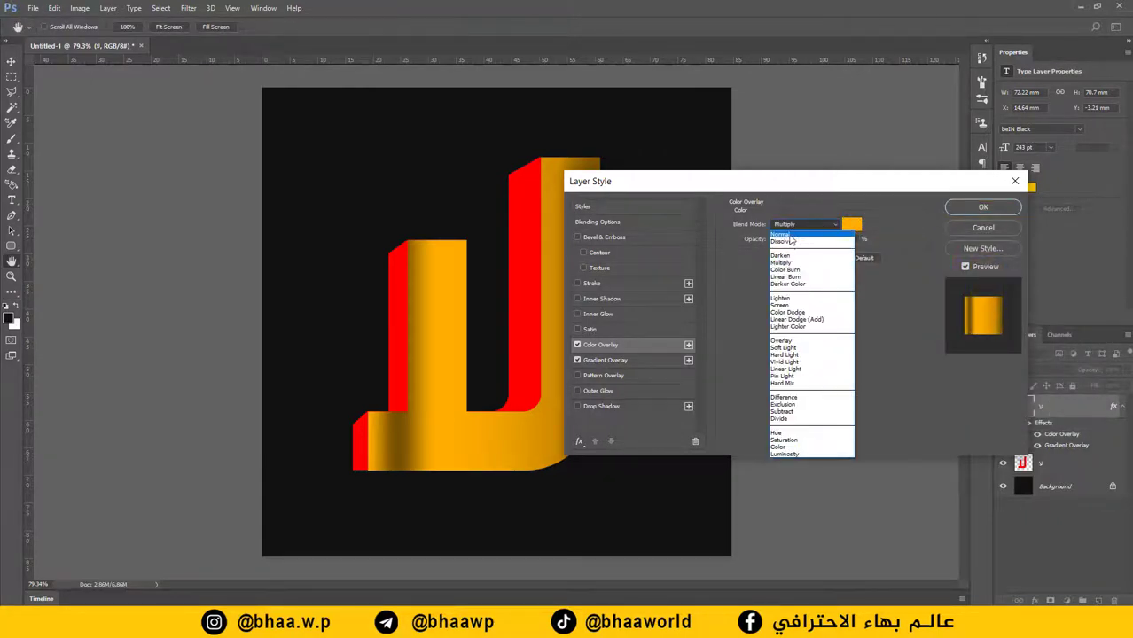
click(785, 262)
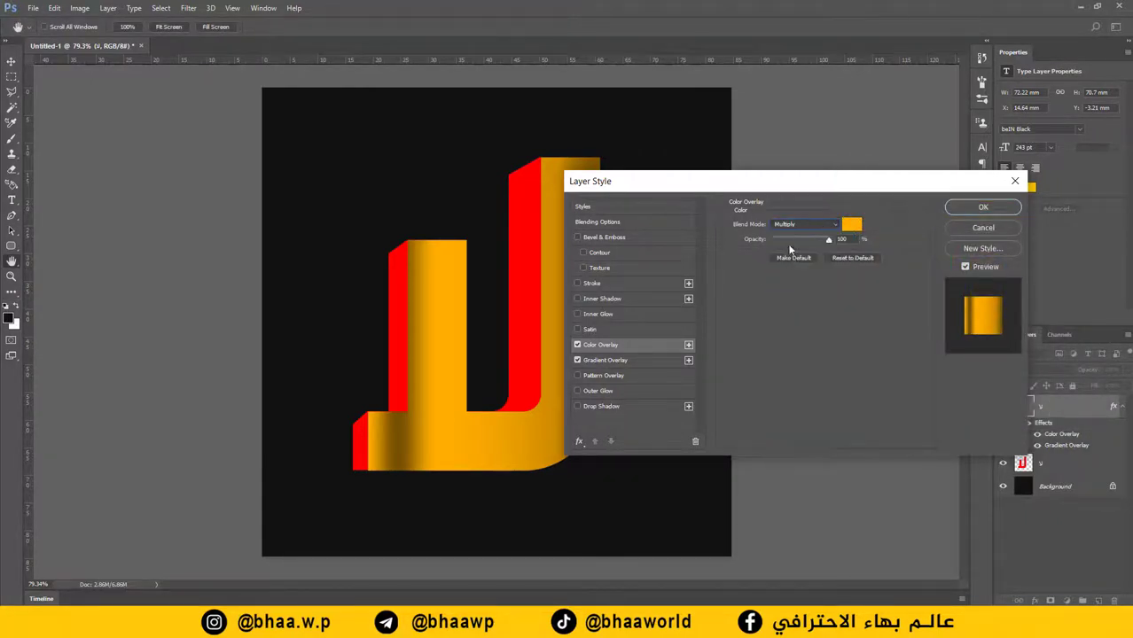
Add a Bevel & Emboss effect to the text layer as a Smooth Inner Bevel with 1000% depth and 13 px size
drag(751, 187, 809, 194)
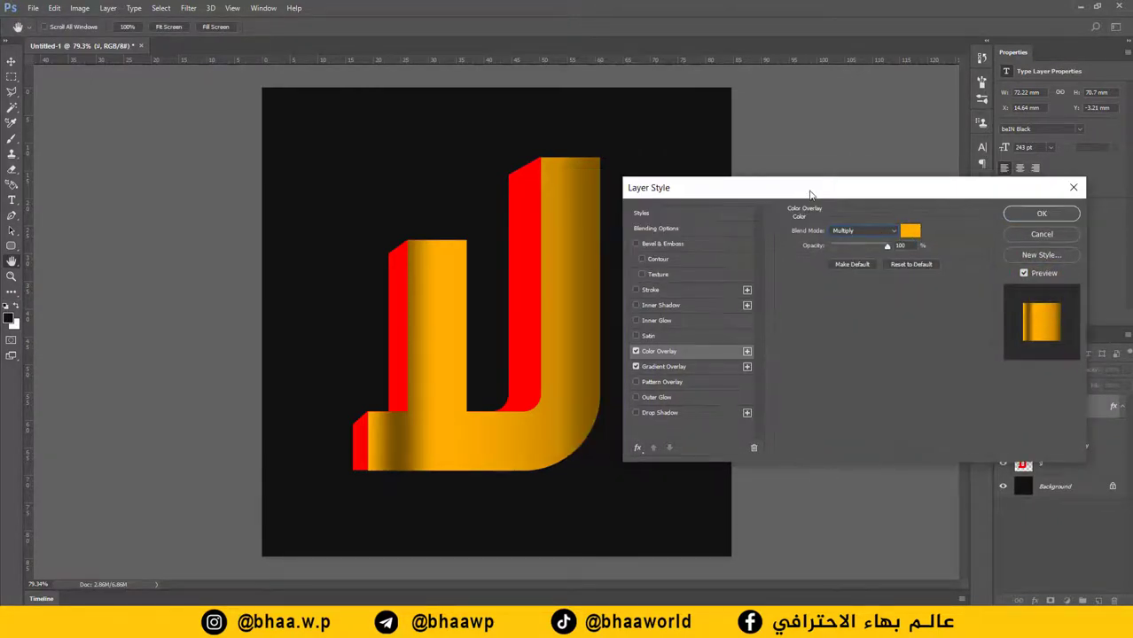
click(636, 243)
click(663, 246)
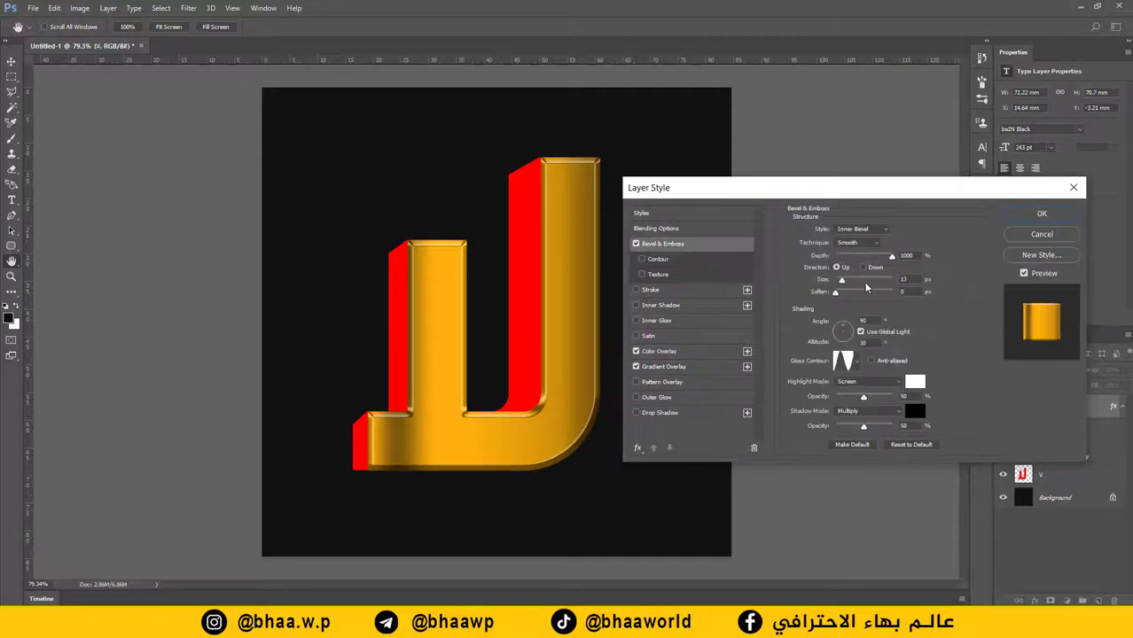
double_click(913, 279)
text(13)
Compare several gloss contours for the text layer's bevel, choose the double-ring contour, and apply the layer style
click(859, 365)
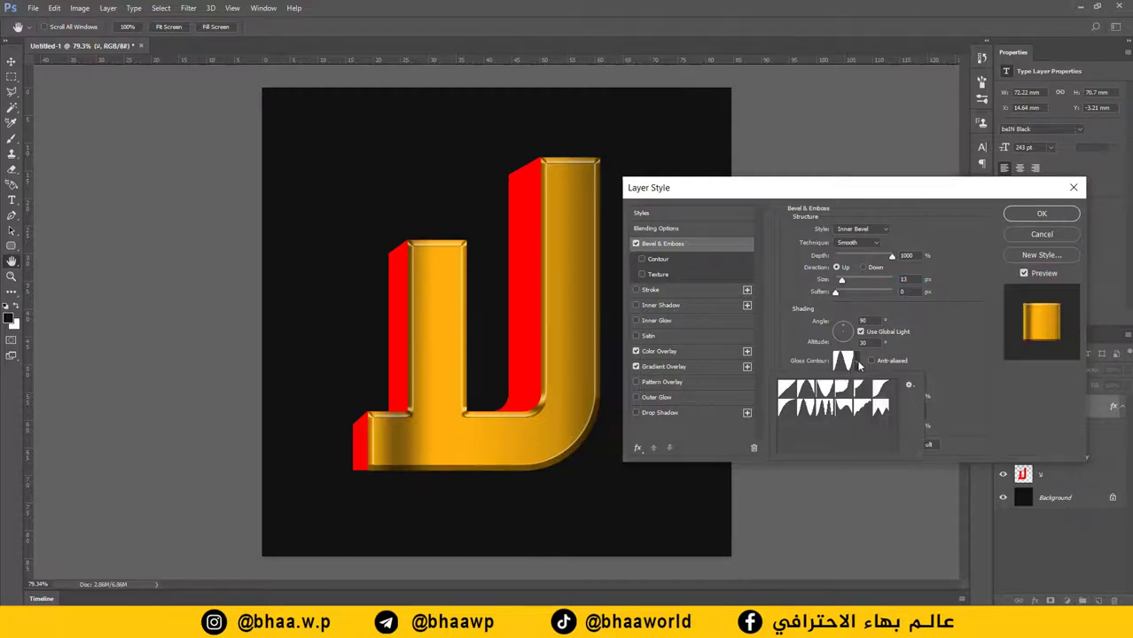
click(795, 391)
click(810, 394)
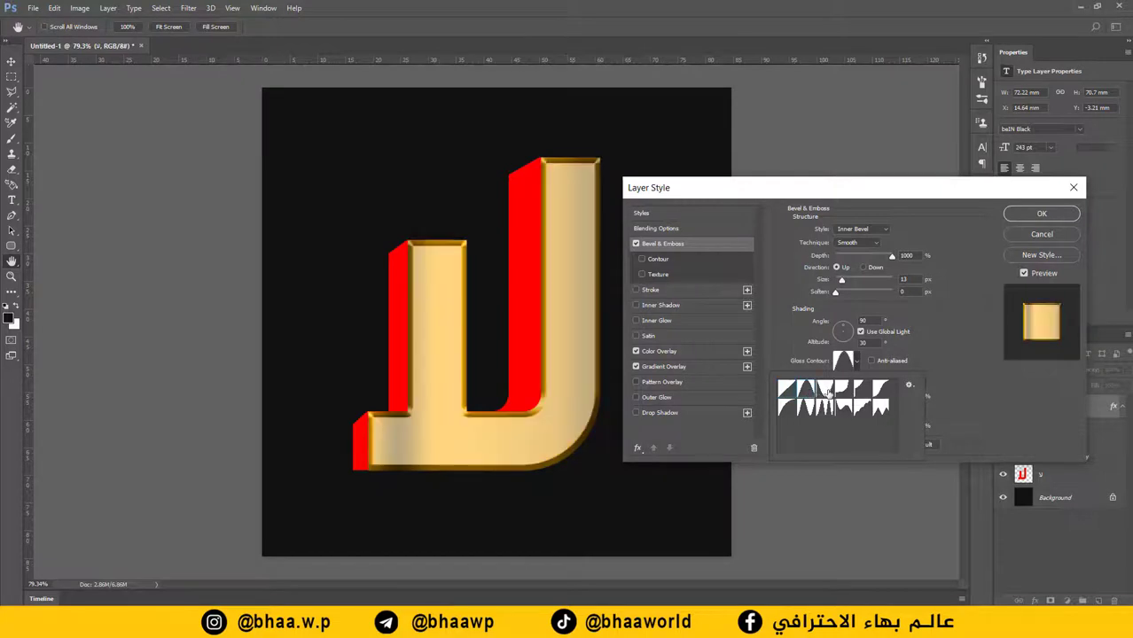
click(828, 393)
click(842, 394)
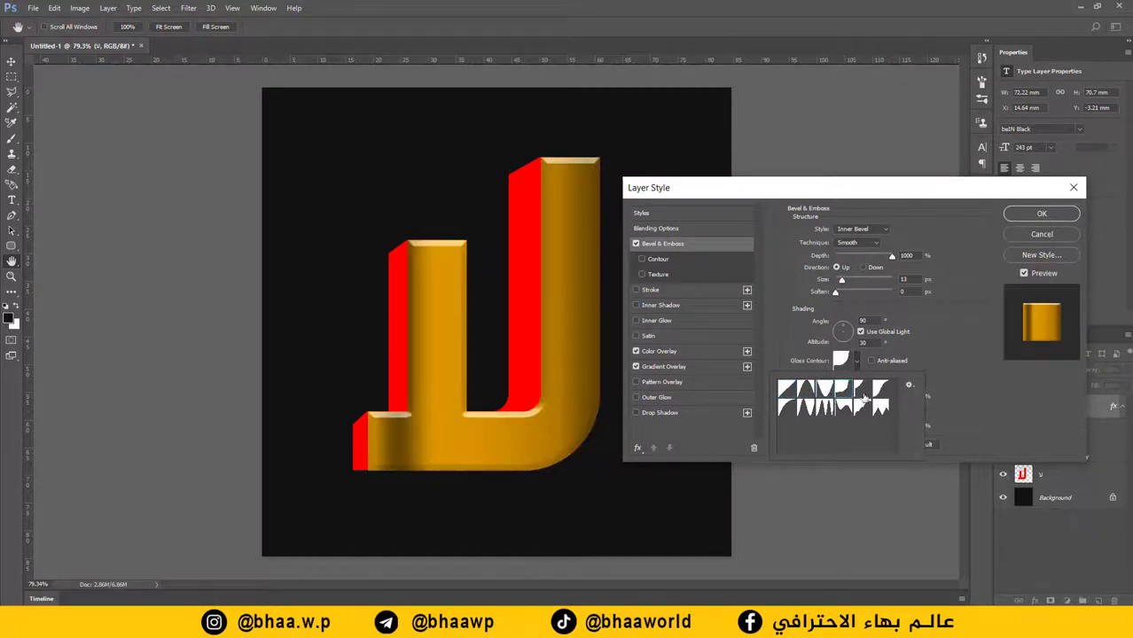
click(859, 392)
click(878, 410)
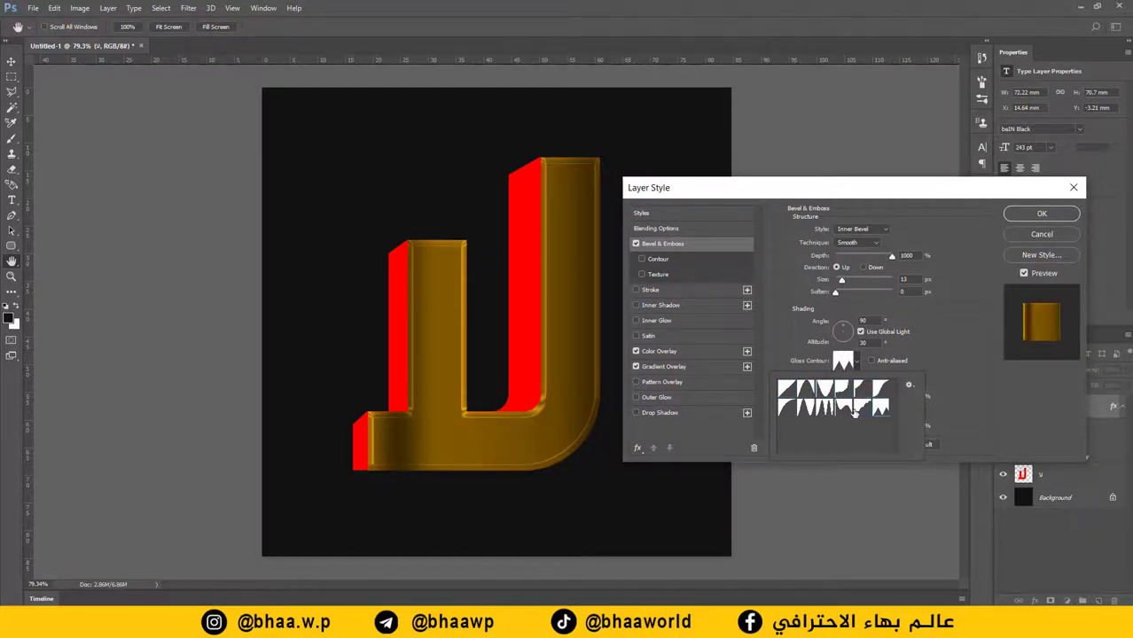
click(855, 410)
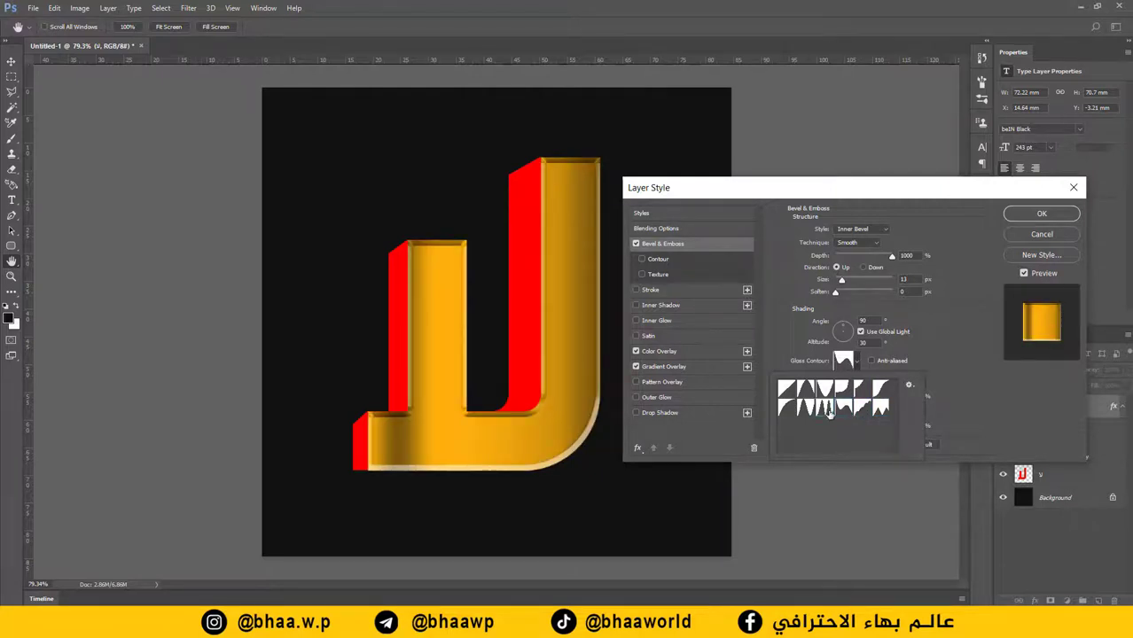
click(828, 413)
click(811, 414)
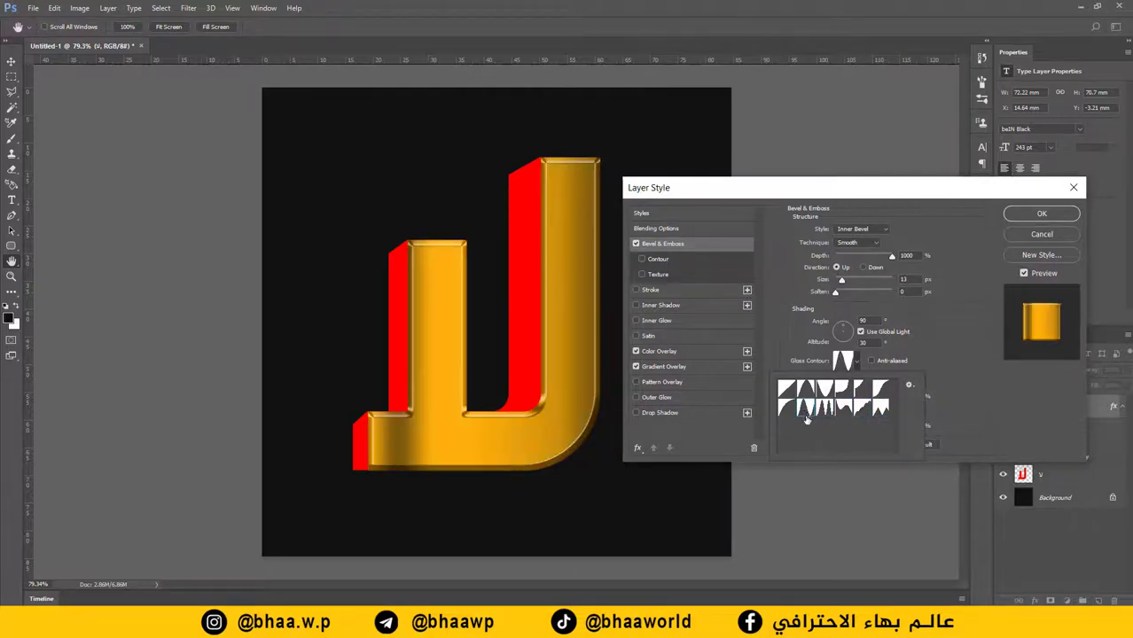
click(806, 413)
click(1041, 216)
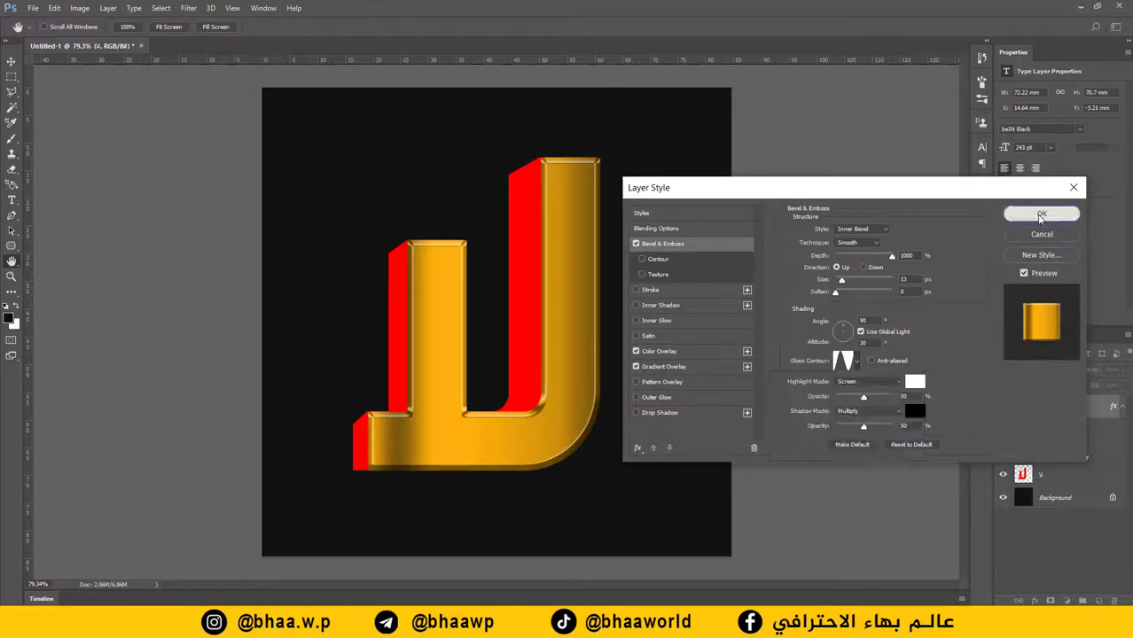
click(1039, 215)
Add a Gradient Overlay to the red side layer using the darker gray metallic preset at the end of the gradient list
click(1032, 477)
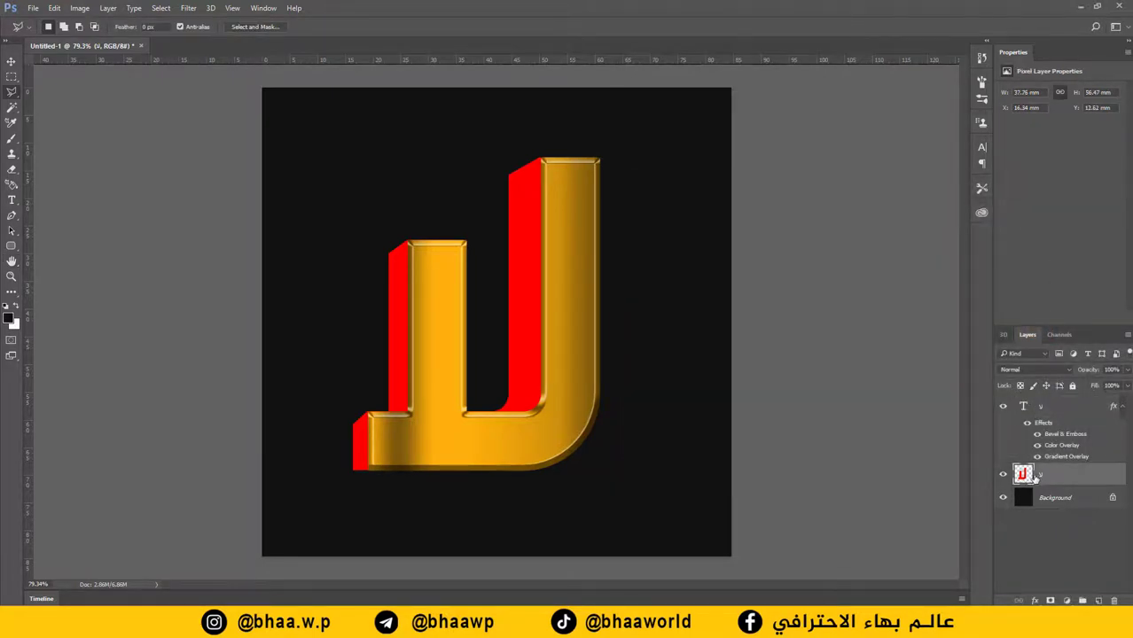
double_click(1074, 478)
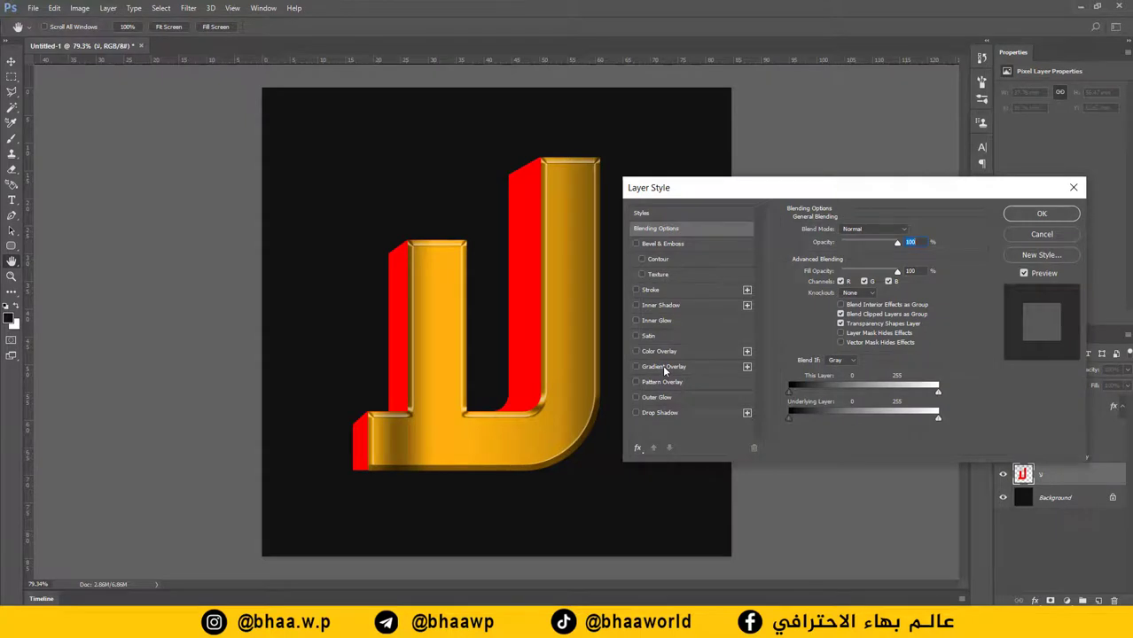
click(663, 366)
click(899, 258)
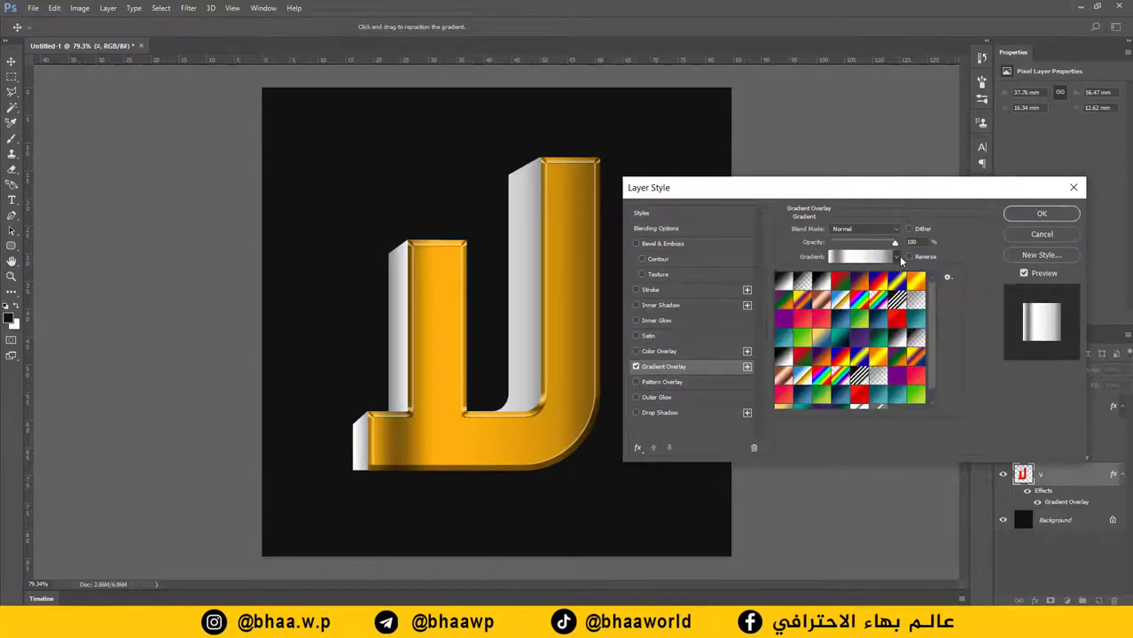
drag(933, 313, 929, 370)
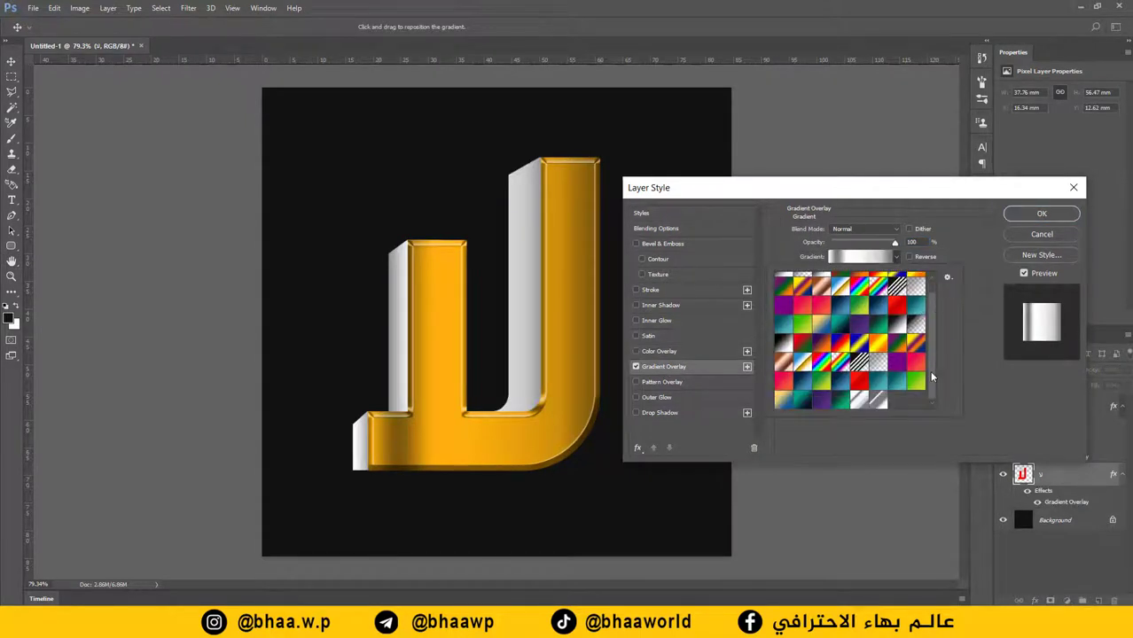
click(879, 400)
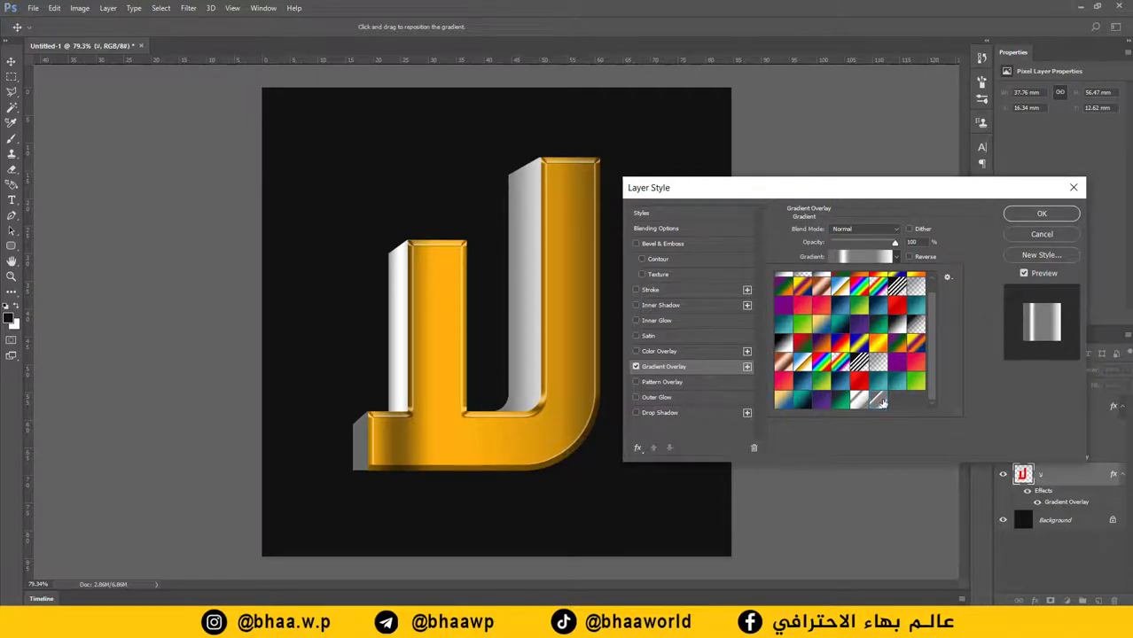
click(1043, 213)
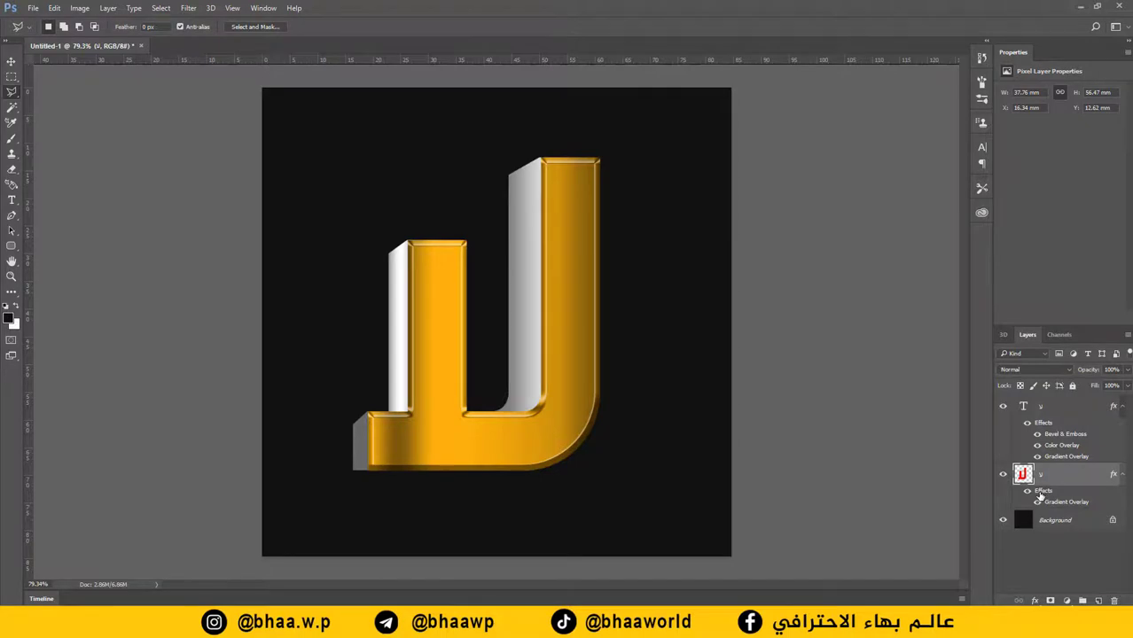
Add a golden-orange Color Overlay in Multiply blend mode to the side layer, adjusting the hue in the color picker
double_click(1042, 493)
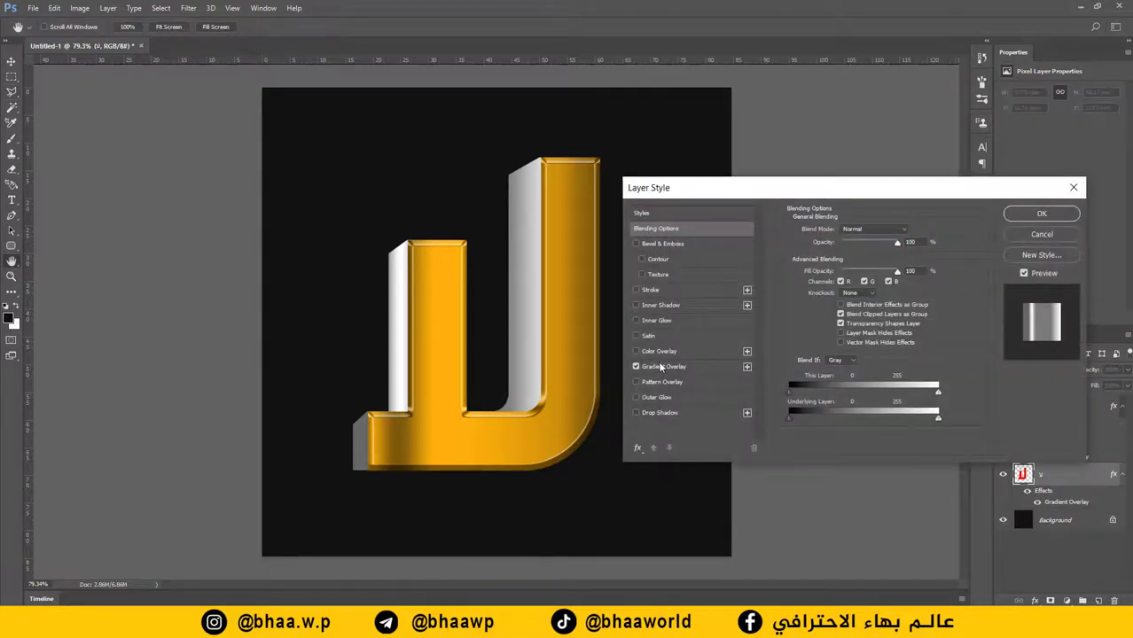
click(664, 350)
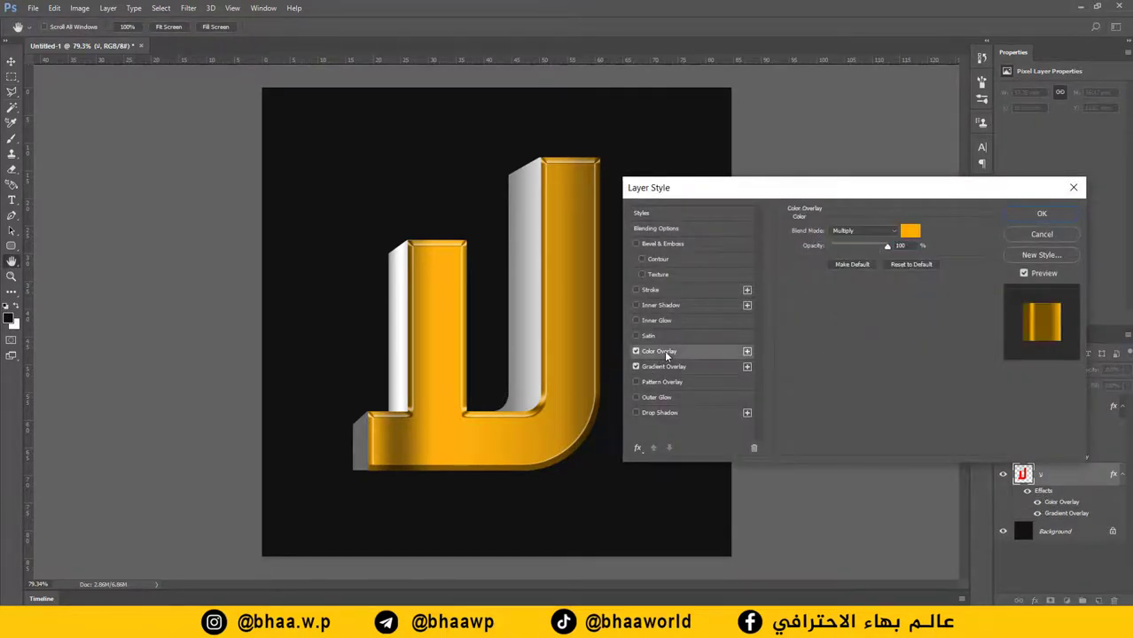
click(910, 232)
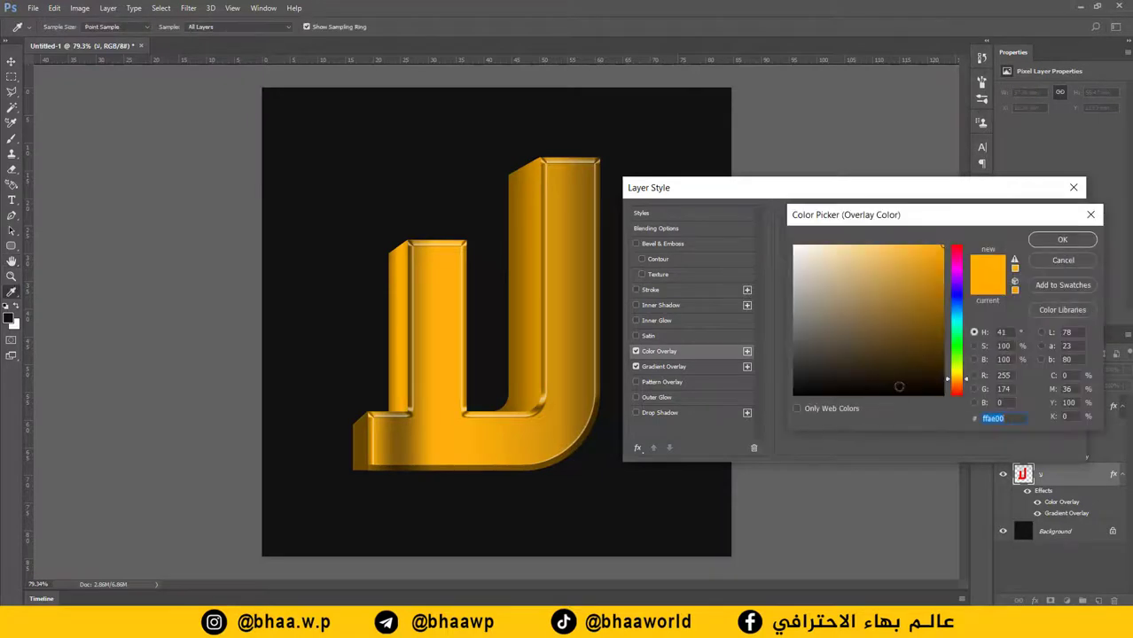
drag(966, 381, 967, 382)
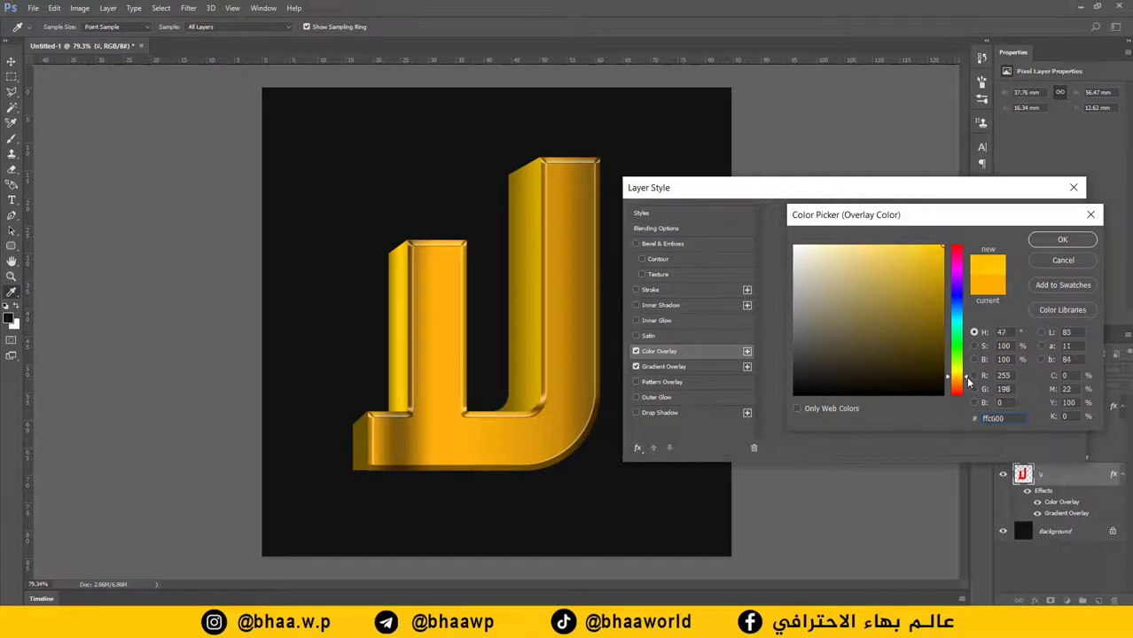
click(1062, 241)
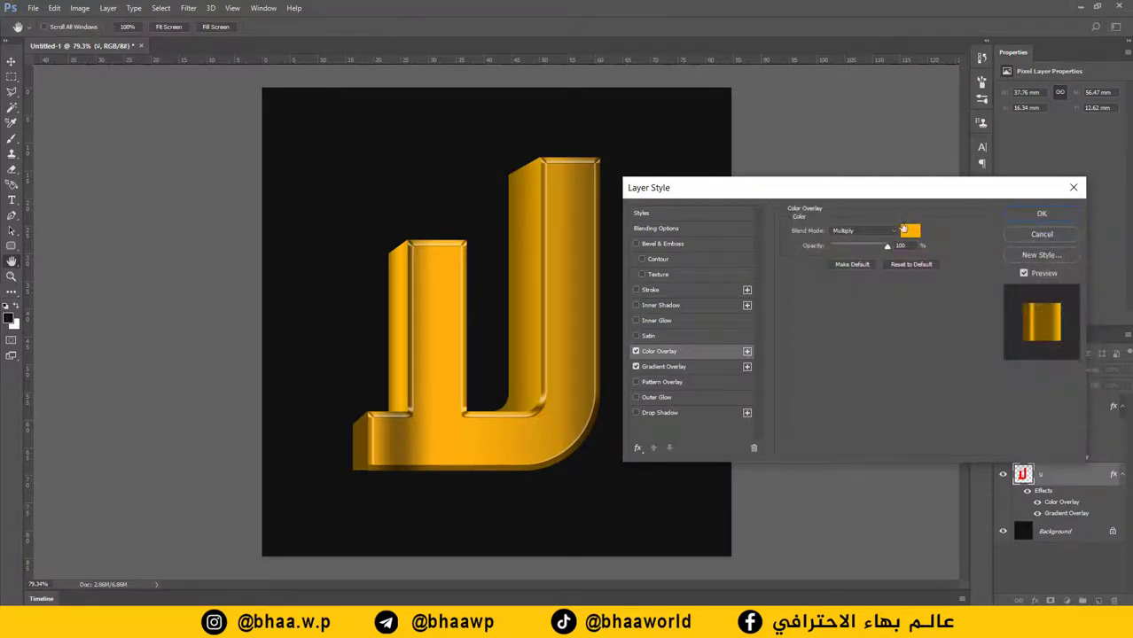
Add a Bevel & Emboss effect to the side layer as an Inner Bevel with 10 px size and 1000% depth
click(637, 245)
click(663, 242)
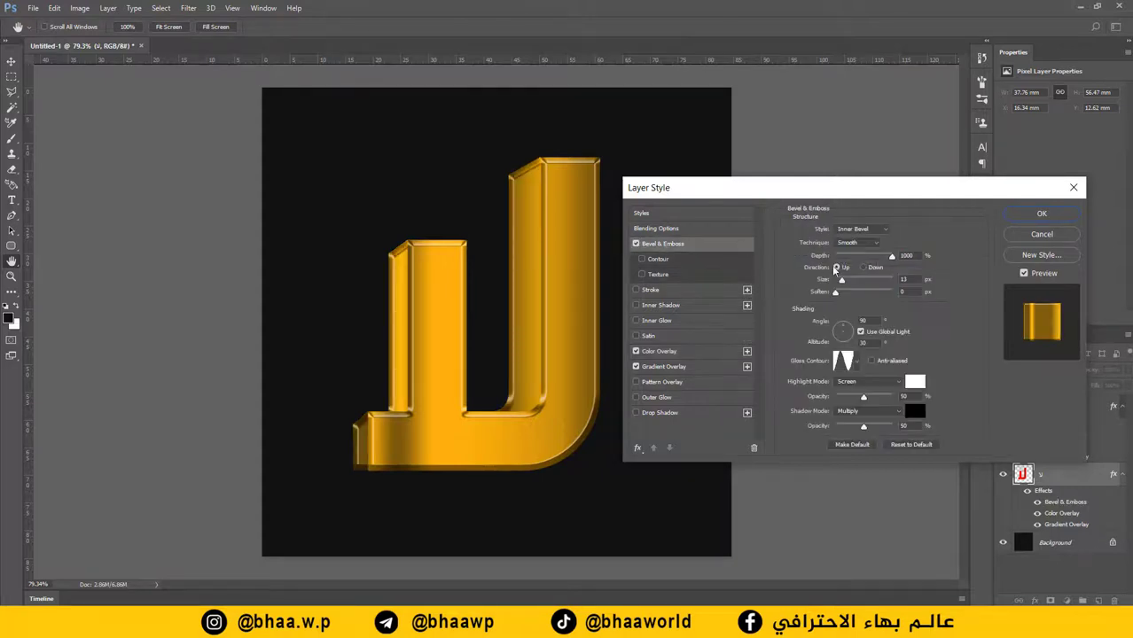
click(918, 278)
text(10)
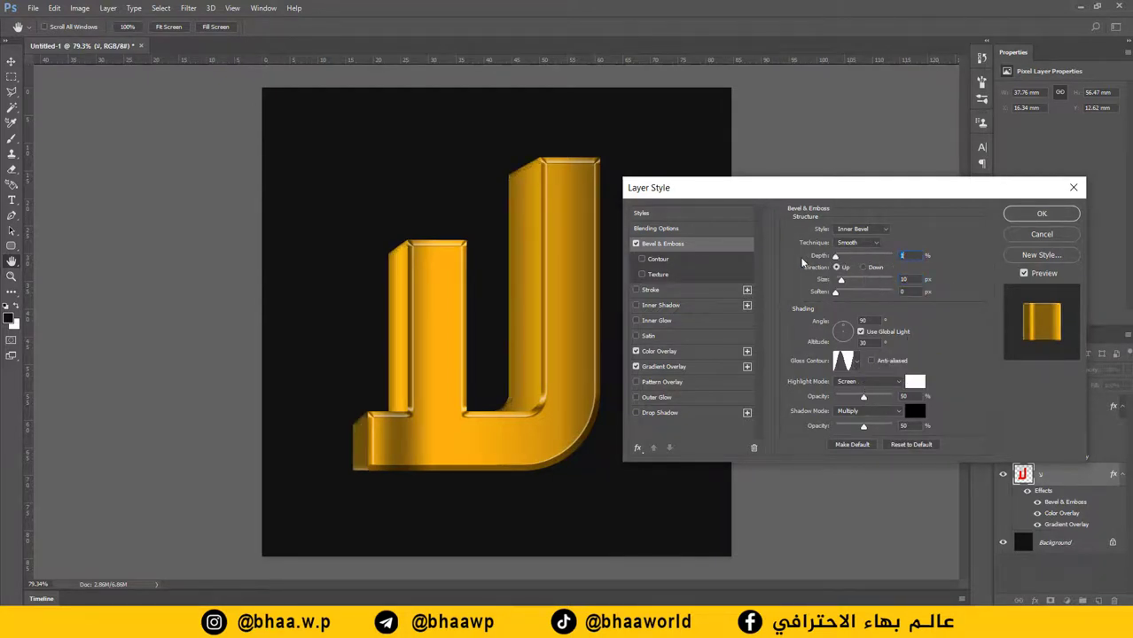
mouse_move(894, 262)
mouse_down()
mouse_move(804, 259)
mouse_move(990, 265)
mouse_move(940, 266)
mouse_up()
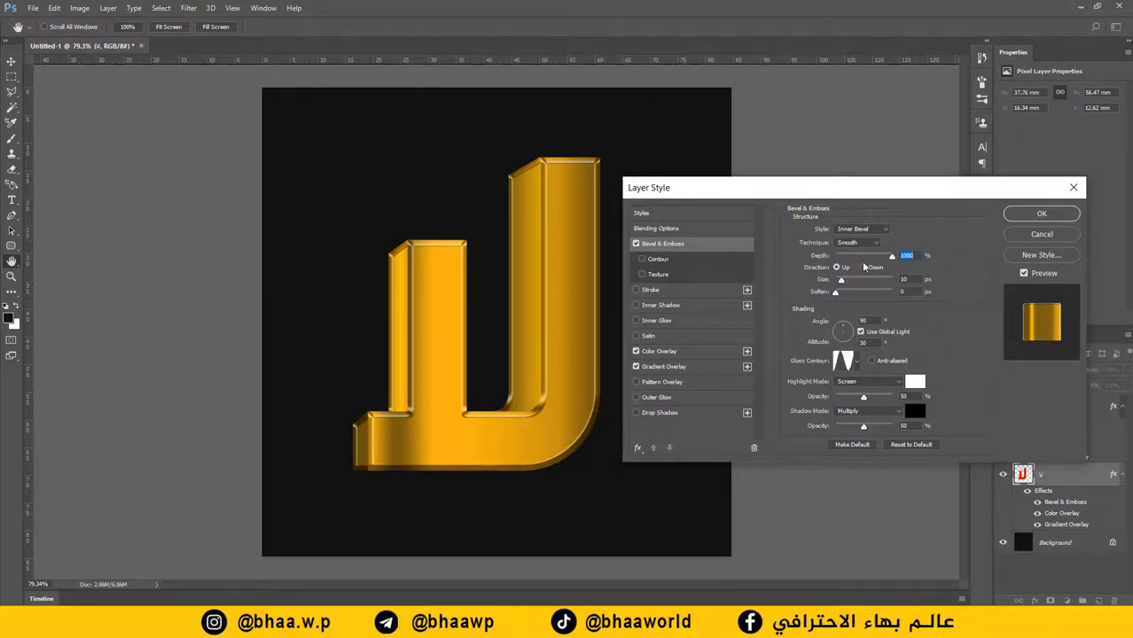
mouse_move(864, 266)
mouse_down()
mouse_move(800, 265)
mouse_move(1002, 267)
mouse_up()
Try several gloss contours on the side layer's bevel, choose the double-ring contour, and apply the layer style
click(855, 363)
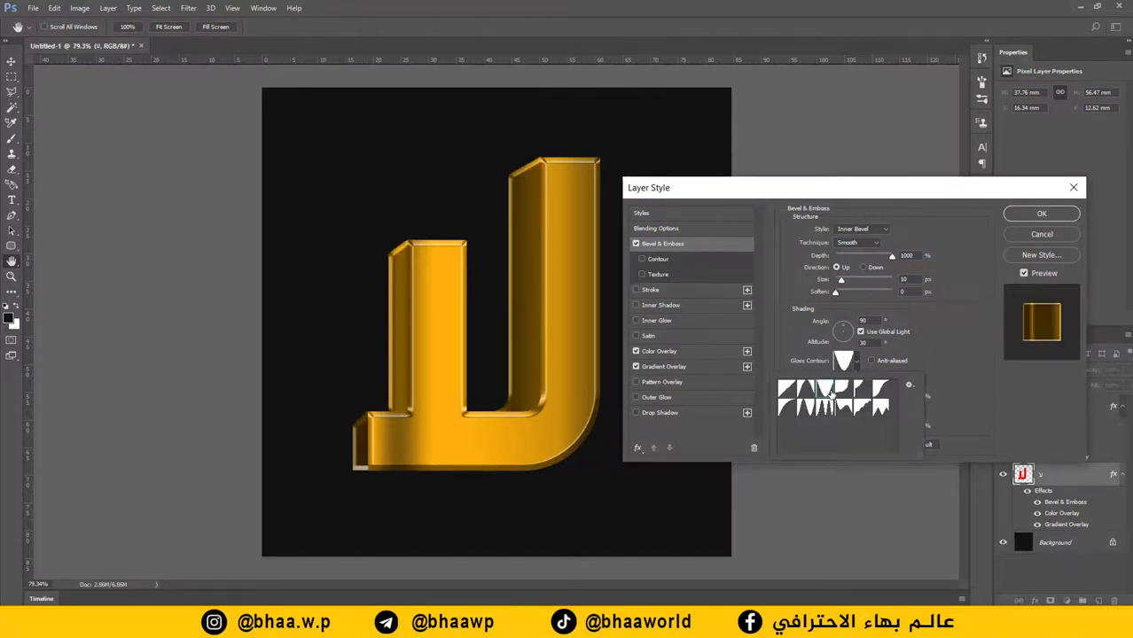
click(855, 390)
click(856, 392)
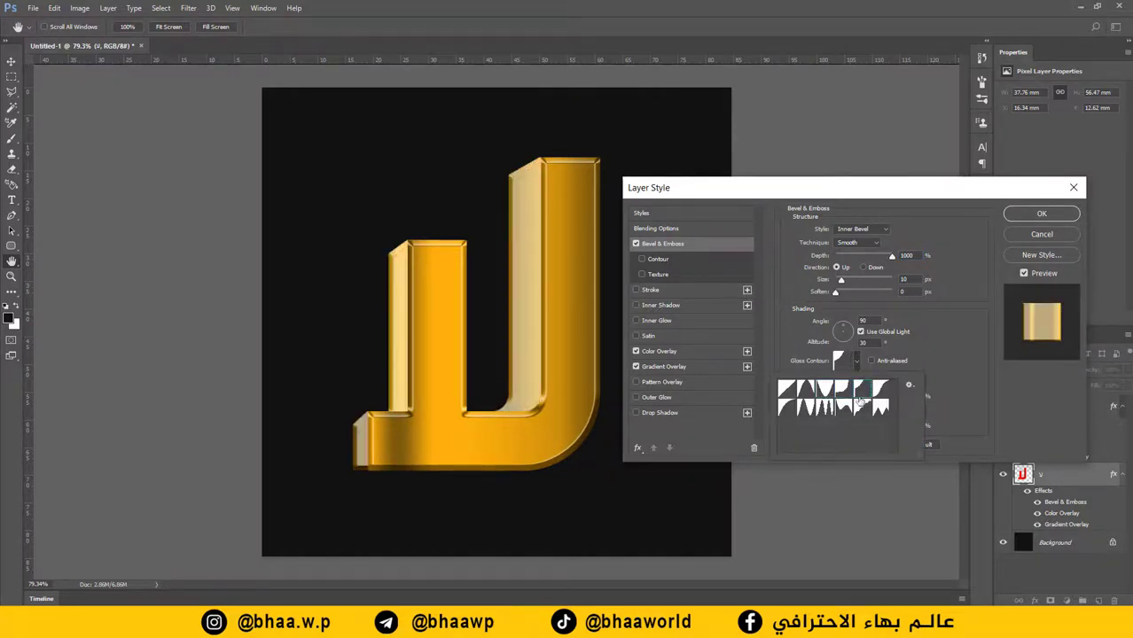
click(799, 392)
click(809, 390)
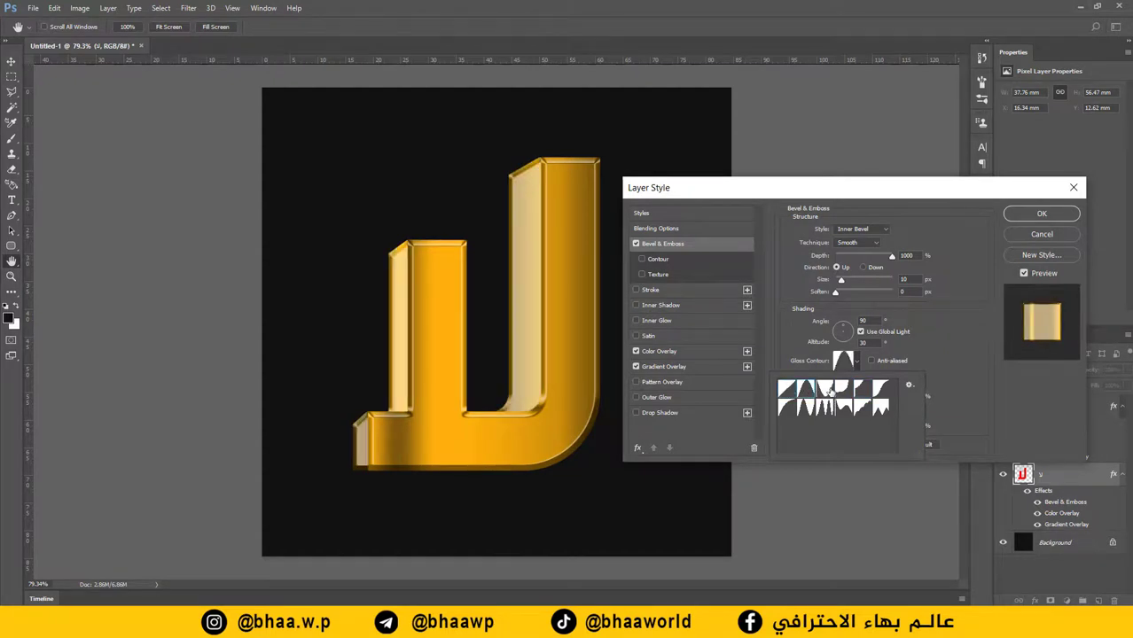
click(825, 390)
click(824, 409)
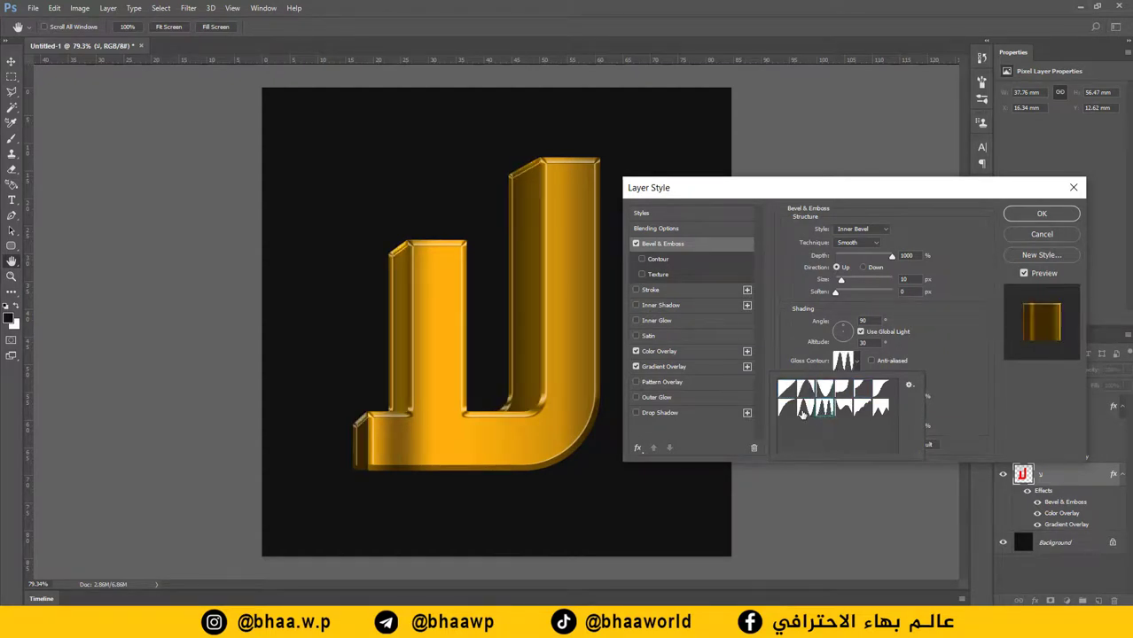
click(804, 409)
click(786, 409)
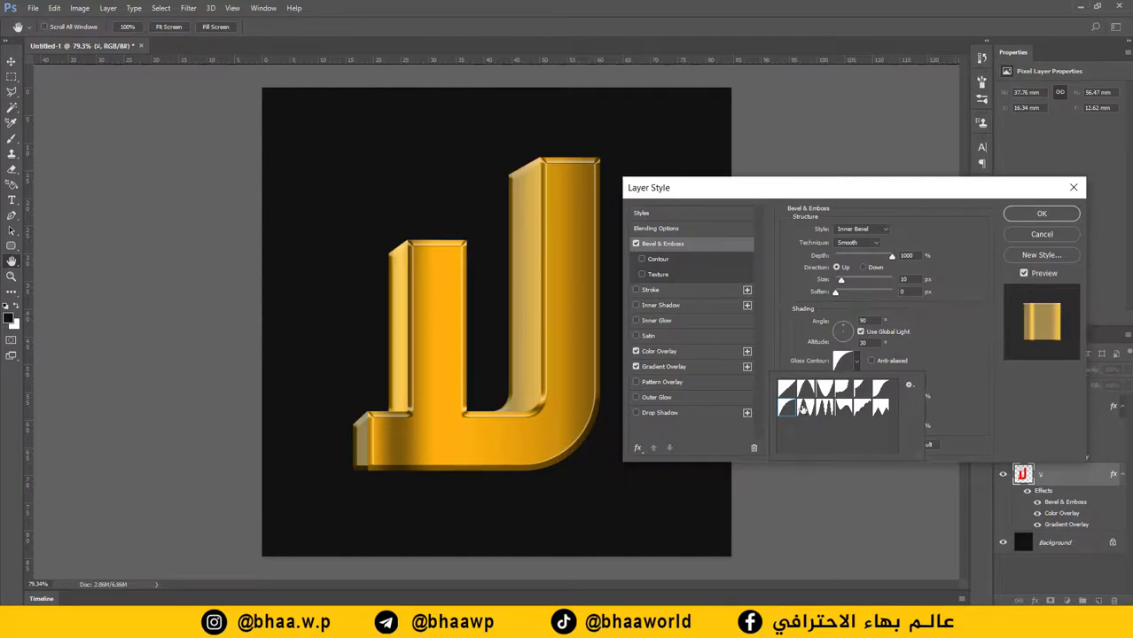
click(803, 410)
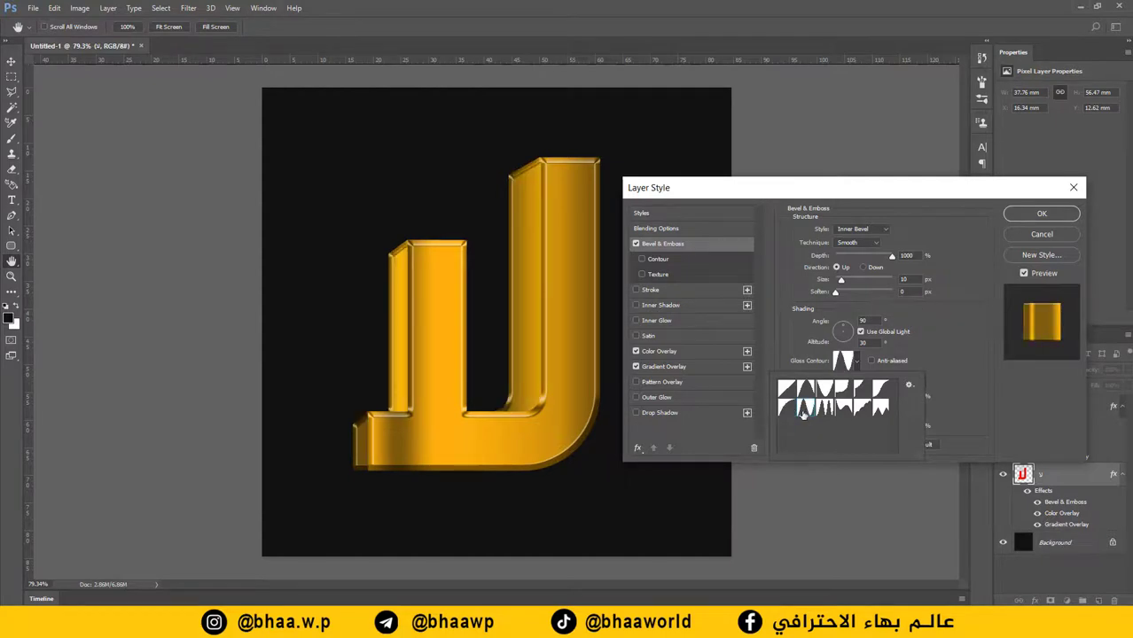
click(842, 390)
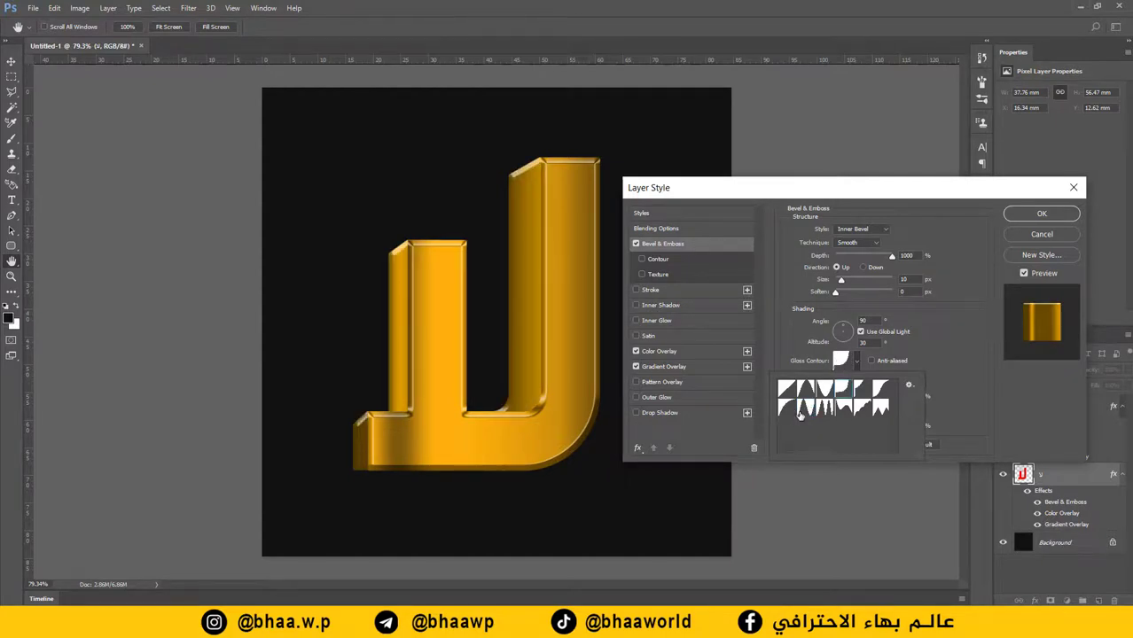
click(804, 410)
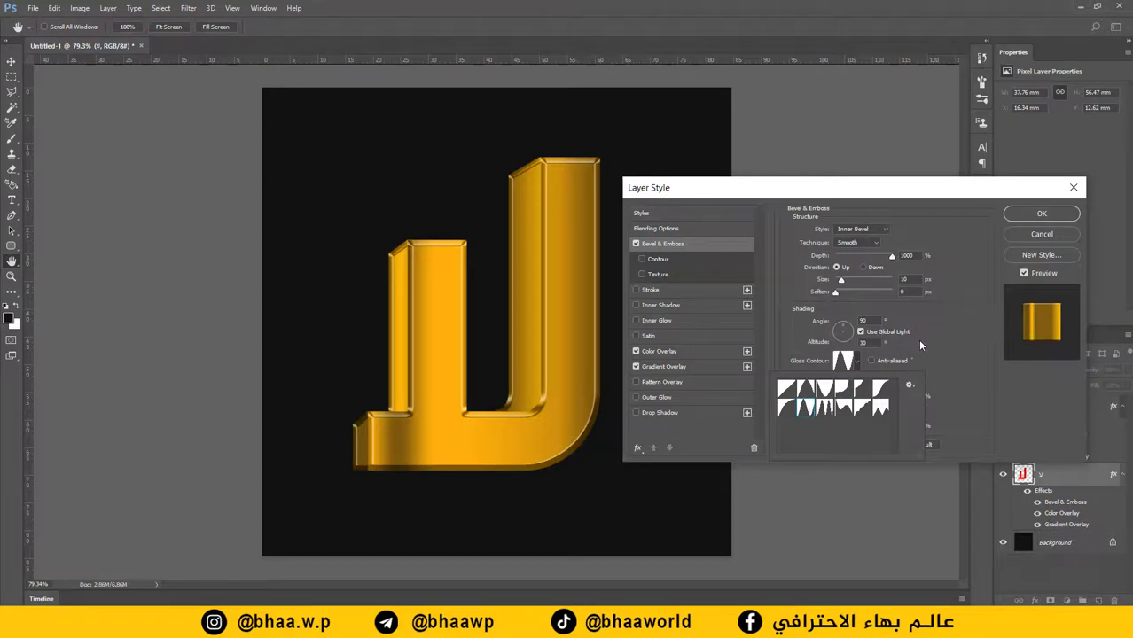
click(878, 268)
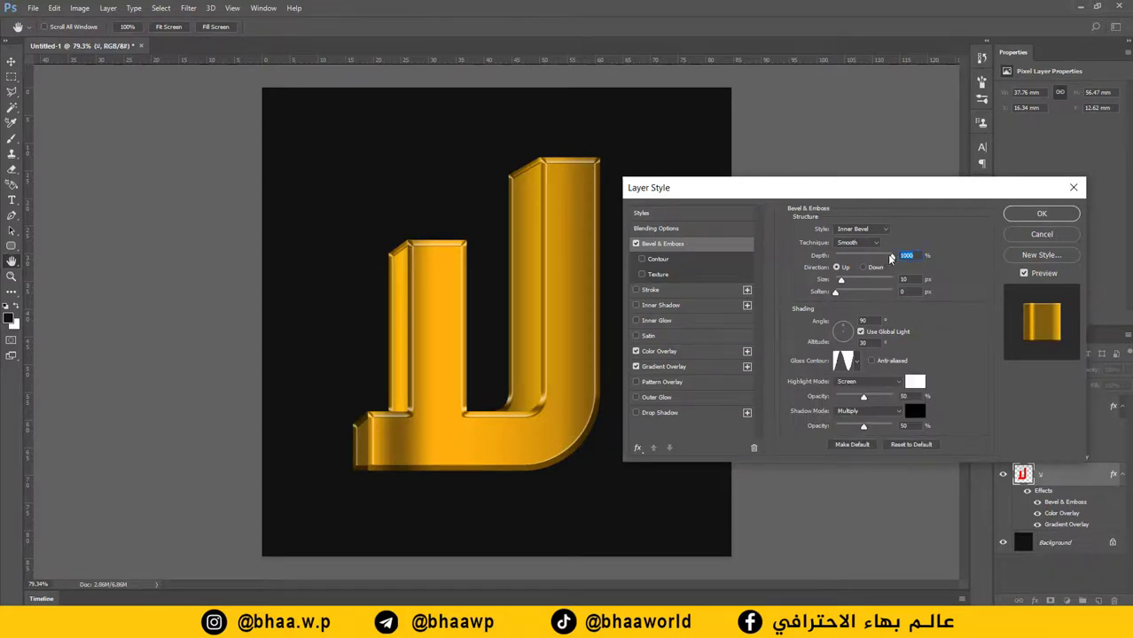
click(660, 351)
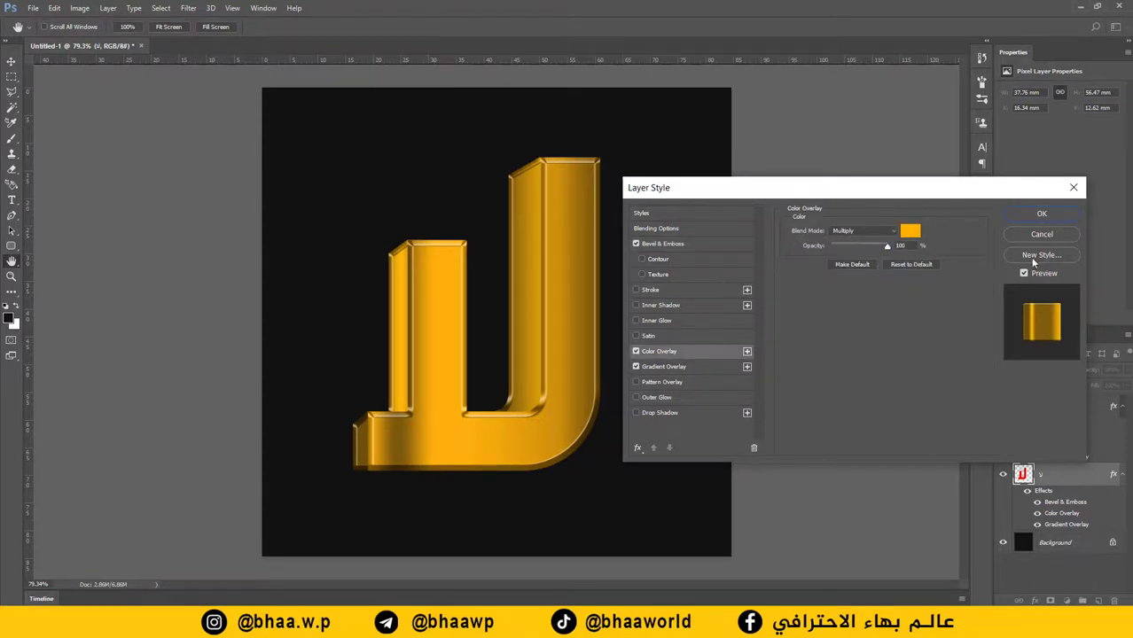
click(1042, 215)
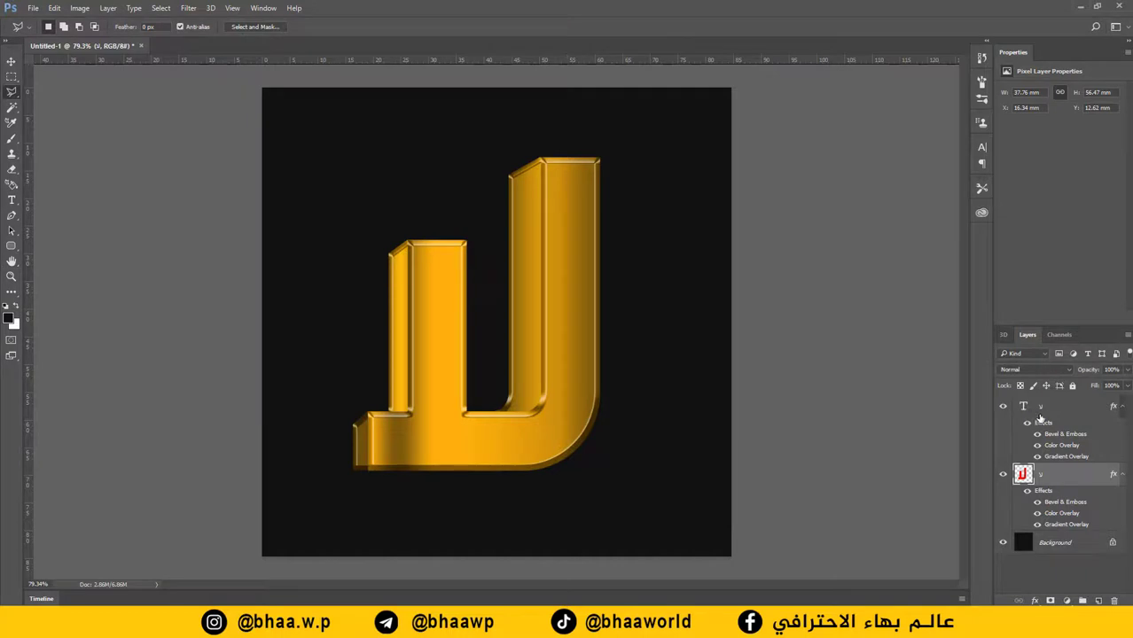
Test the Bevel & Emboss depth of the front text layer and apply it at 1000%
double_click(1043, 425)
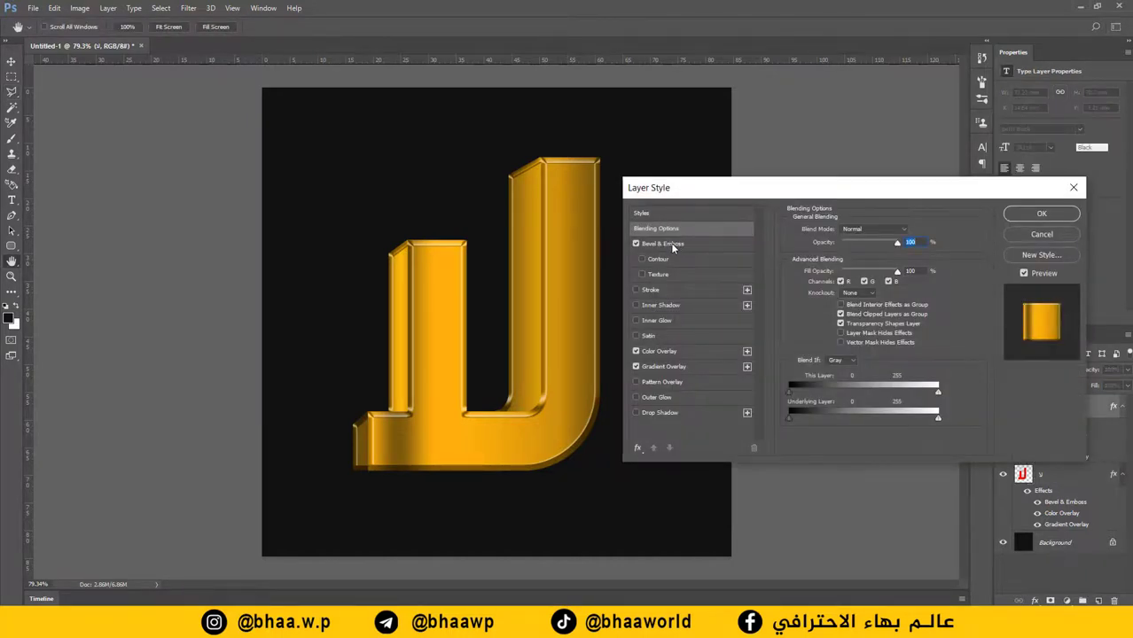
click(674, 244)
drag(887, 257, 1006, 260)
drag(893, 259, 725, 264)
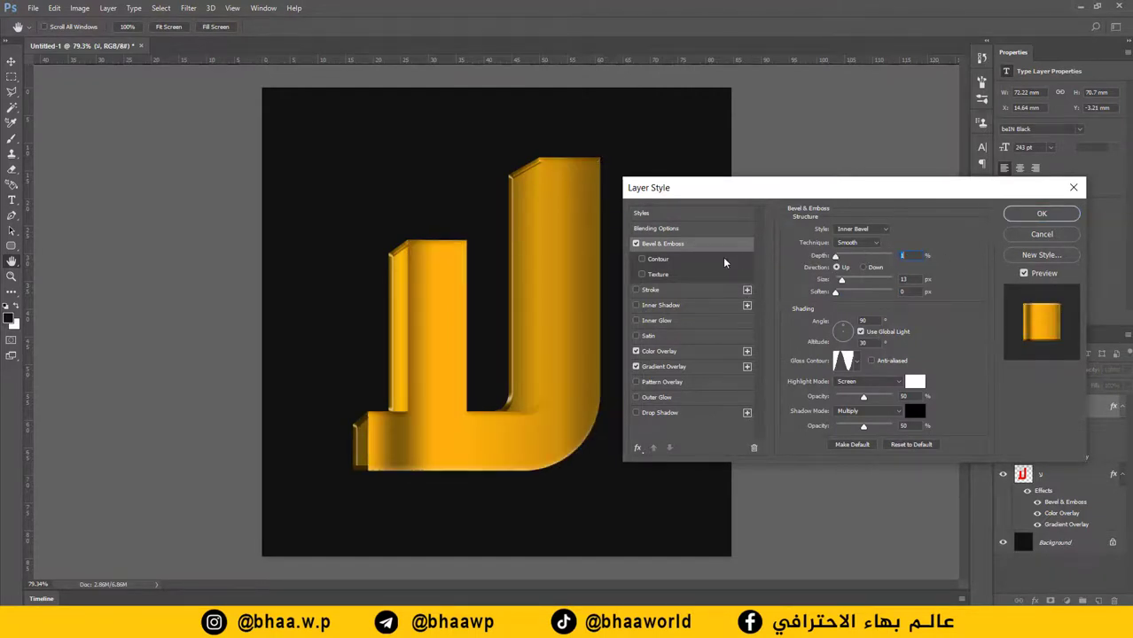
key(ctrl+z)
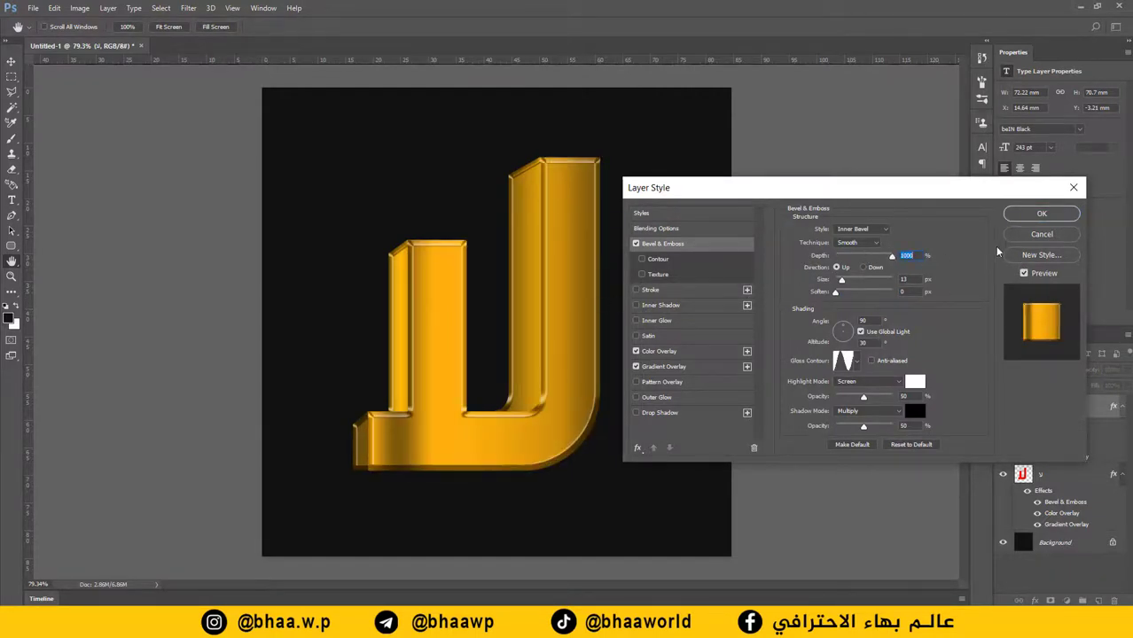
click(1042, 217)
key(l)
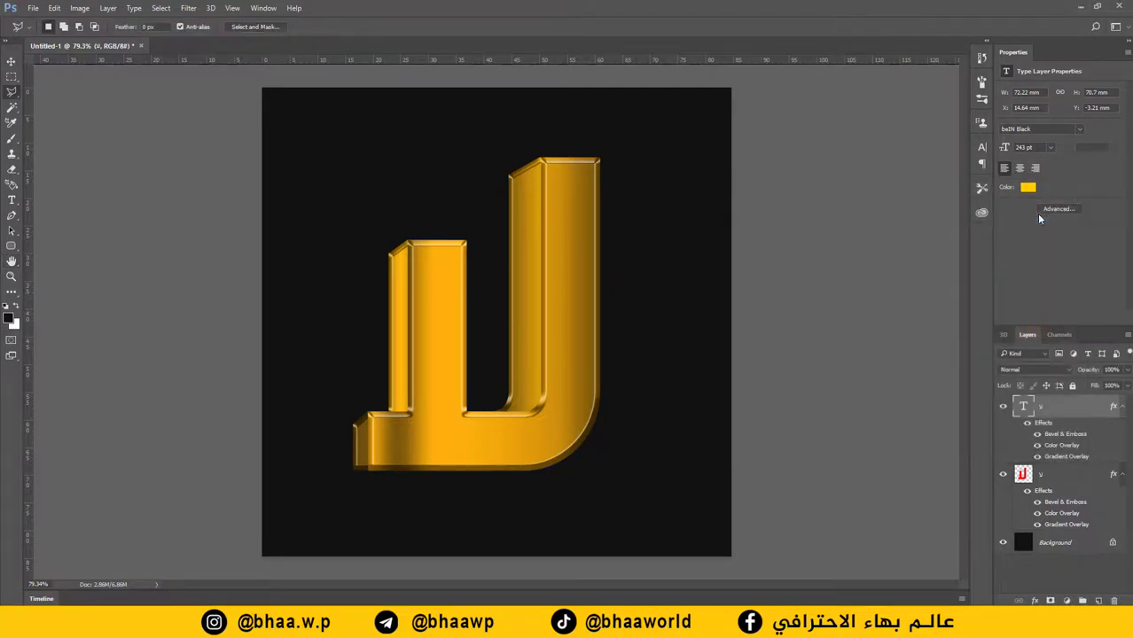
Create a new empty layer above the text layer and set the Brush tool's foreground color to white (ffffff)
click(1054, 558)
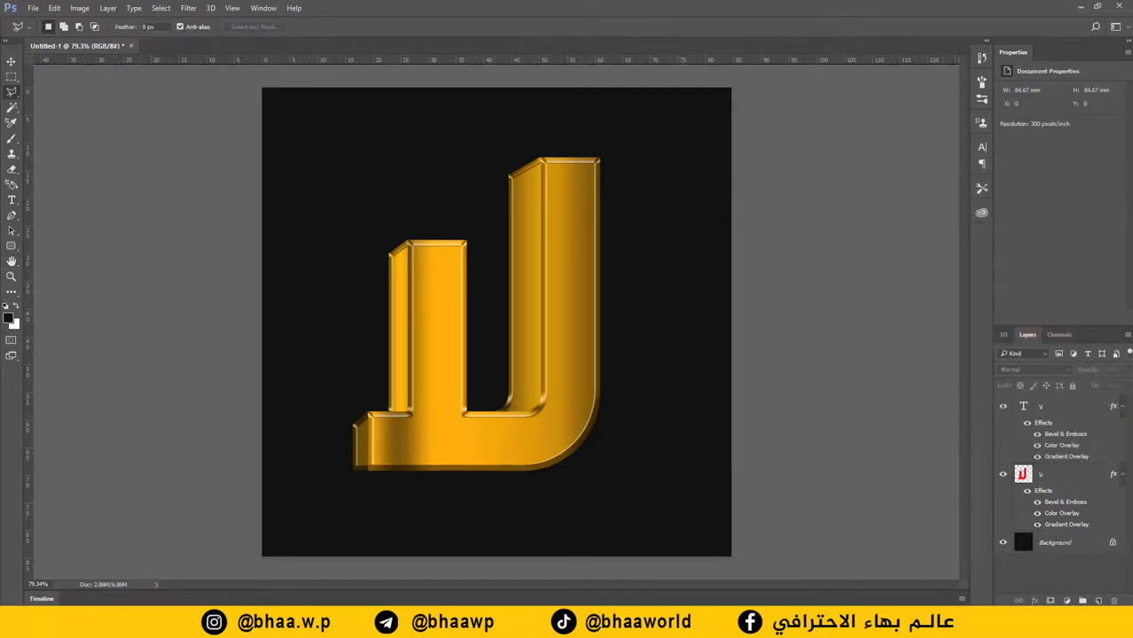
click(1097, 600)
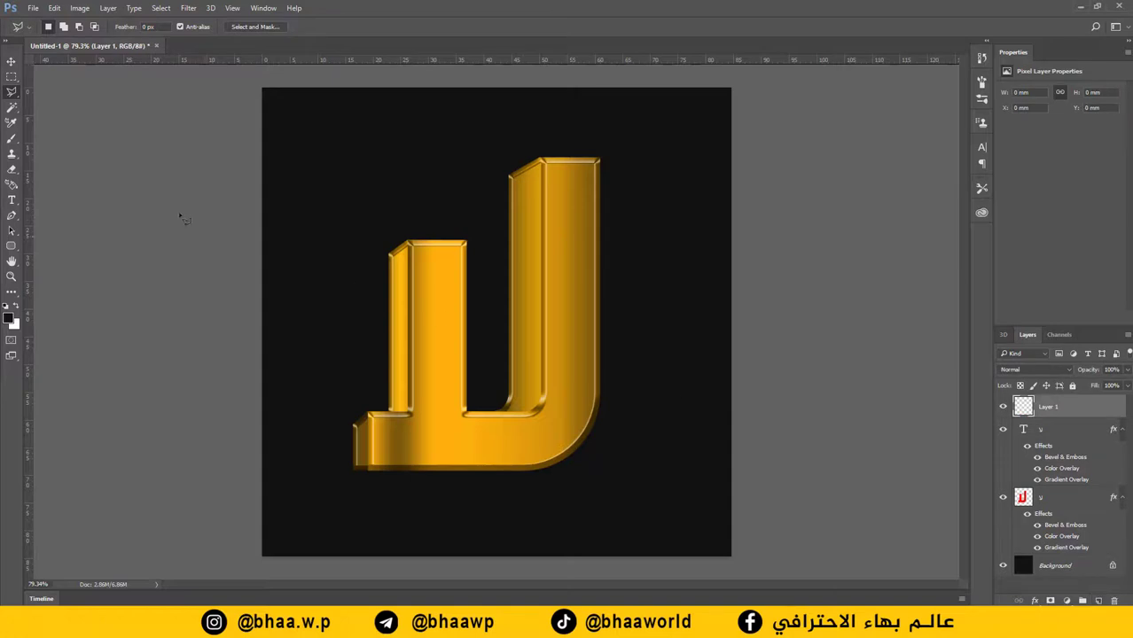
click(12, 140)
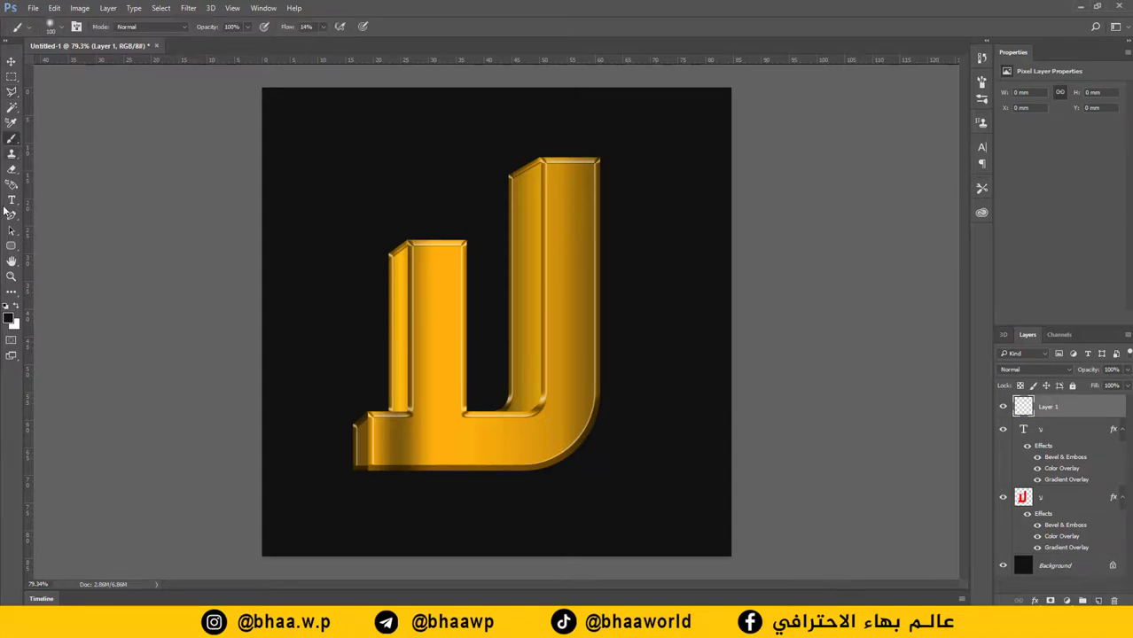
click(8, 317)
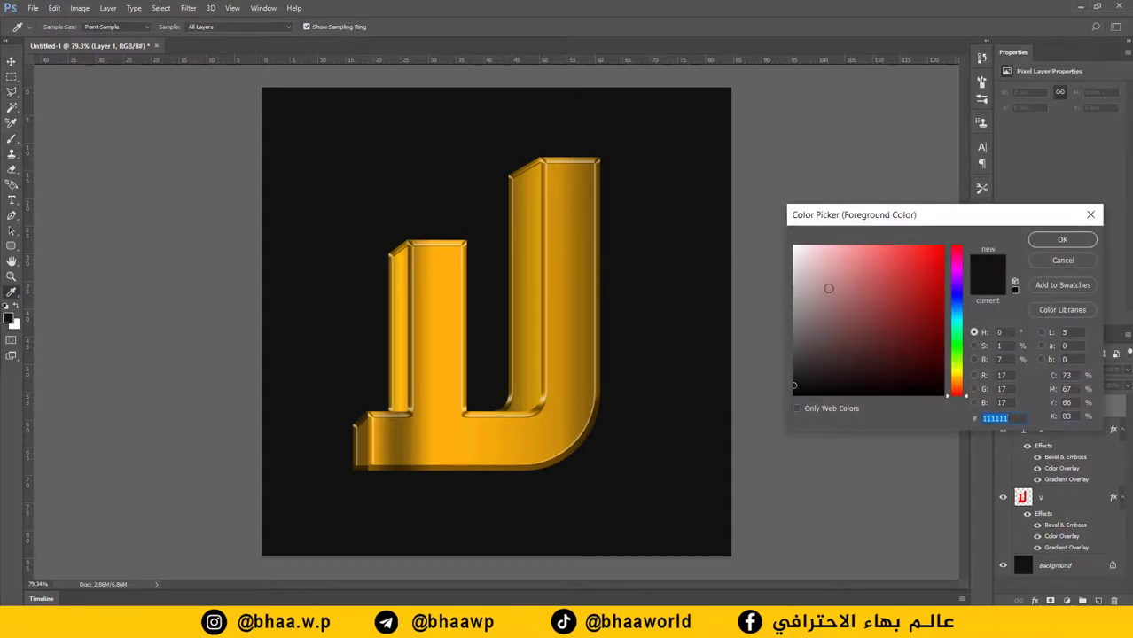
text(ffffff)
click(1062, 241)
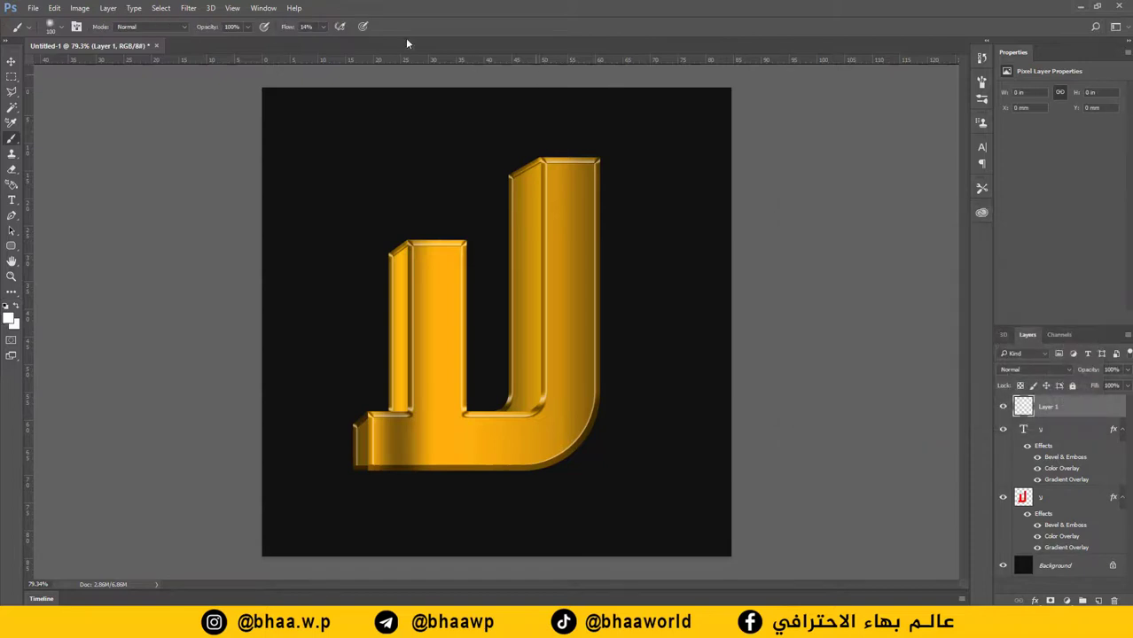
Configure the brush as a soft round 100 px tip with 0% hardness and 12% flow
click(324, 28)
click(499, 30)
right_click(453, 204)
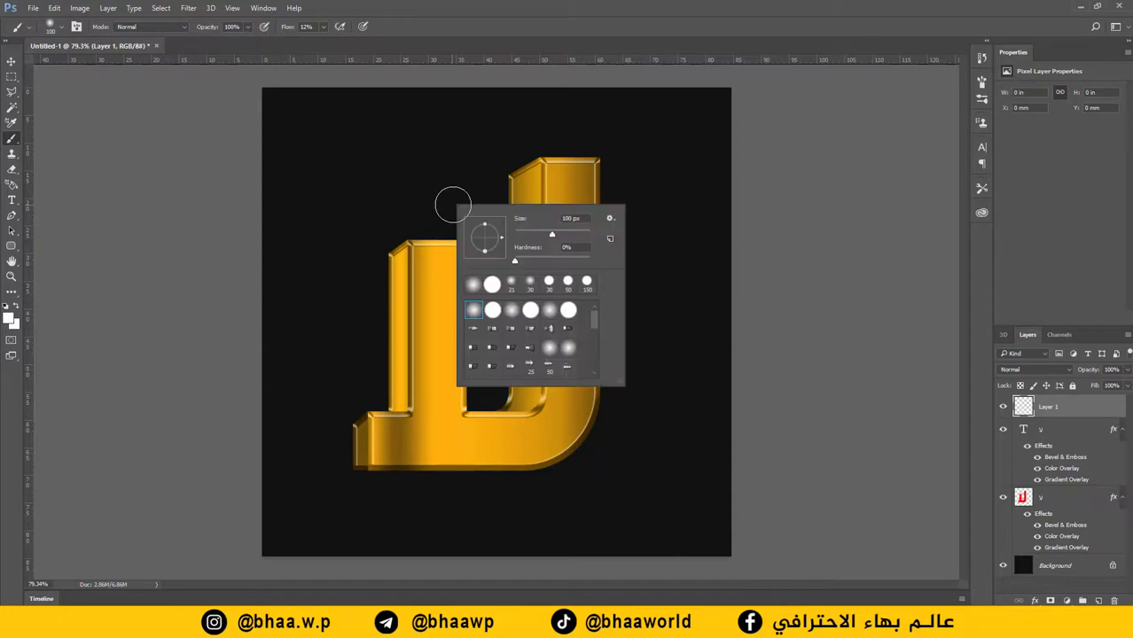
drag(549, 261, 445, 263)
click(590, 34)
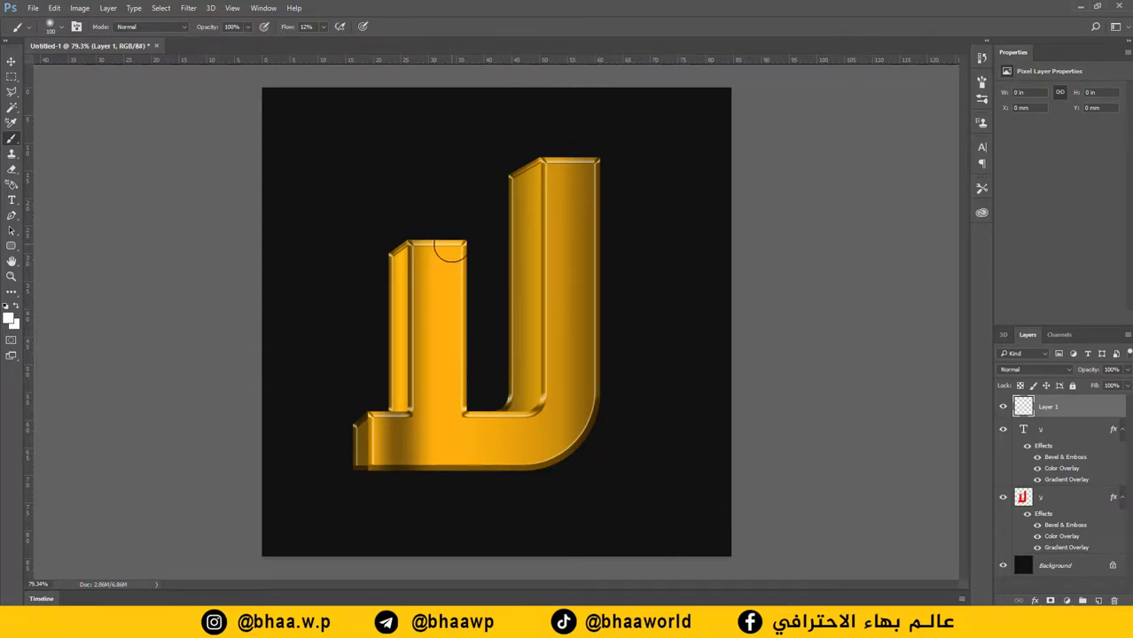
Paint soft white highlight spots on the new layer over the tops, corners and lower curve of the golden letters
click(445, 249)
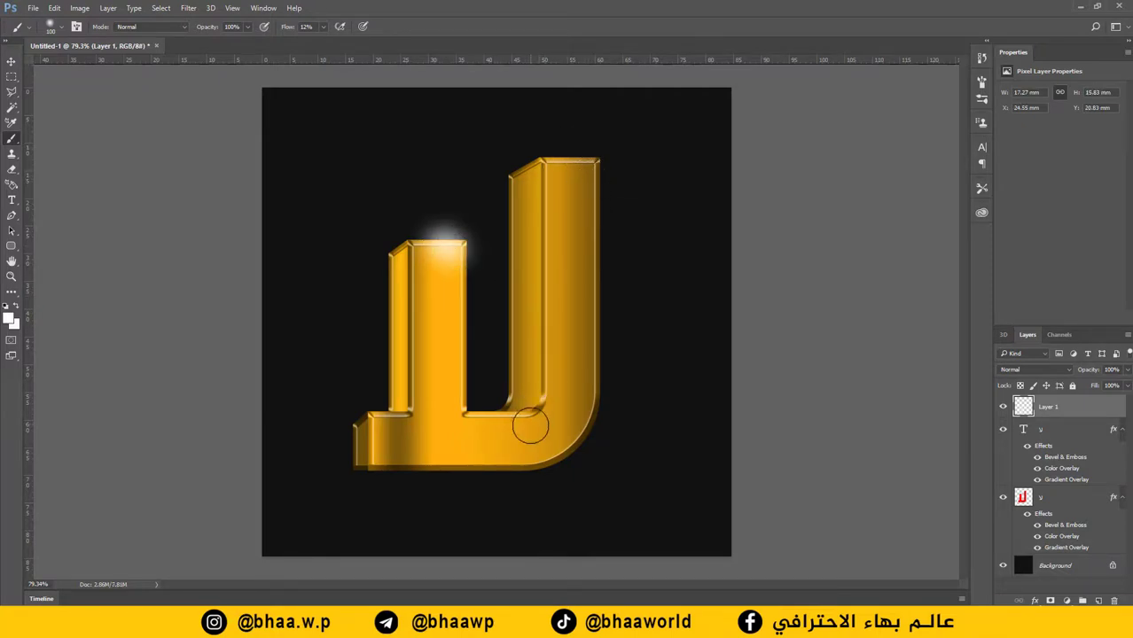
click(539, 401)
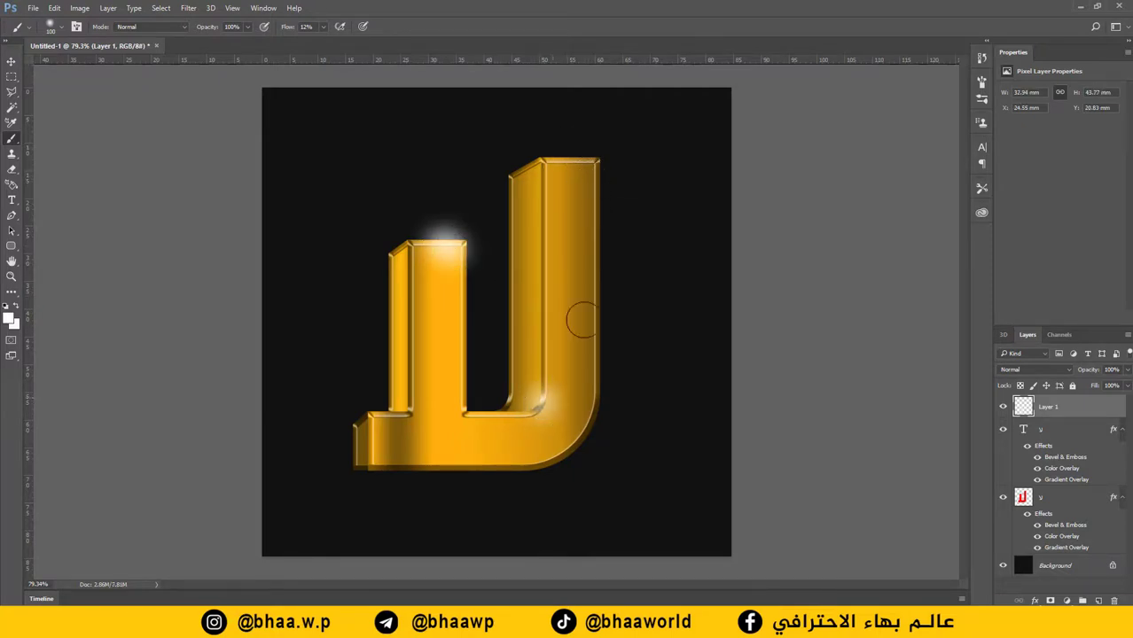
click(559, 159)
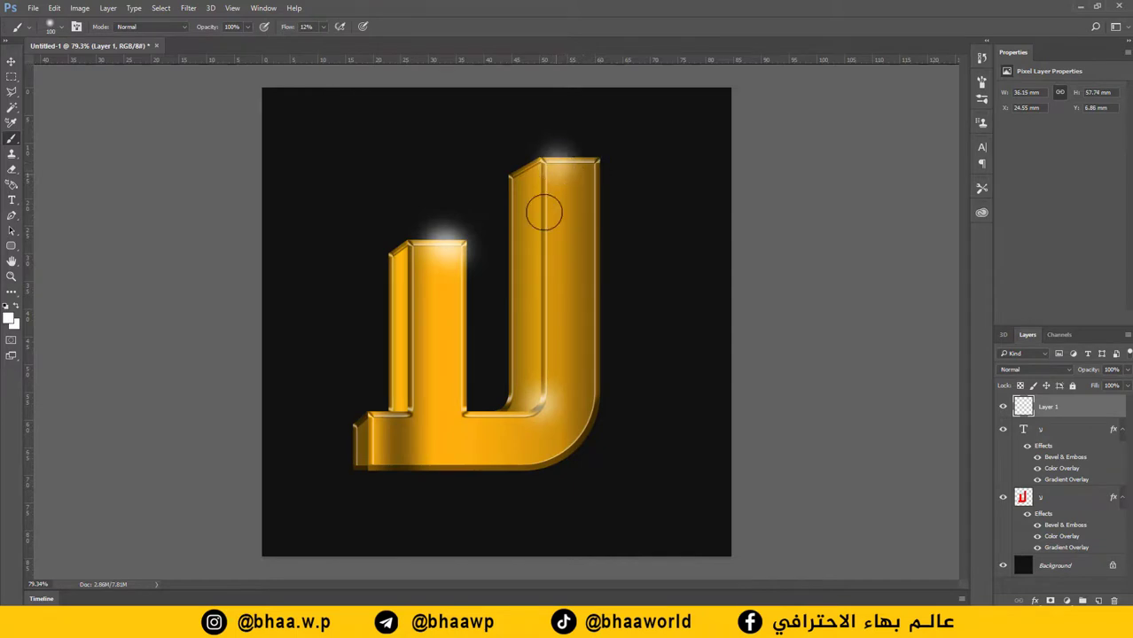
click(368, 418)
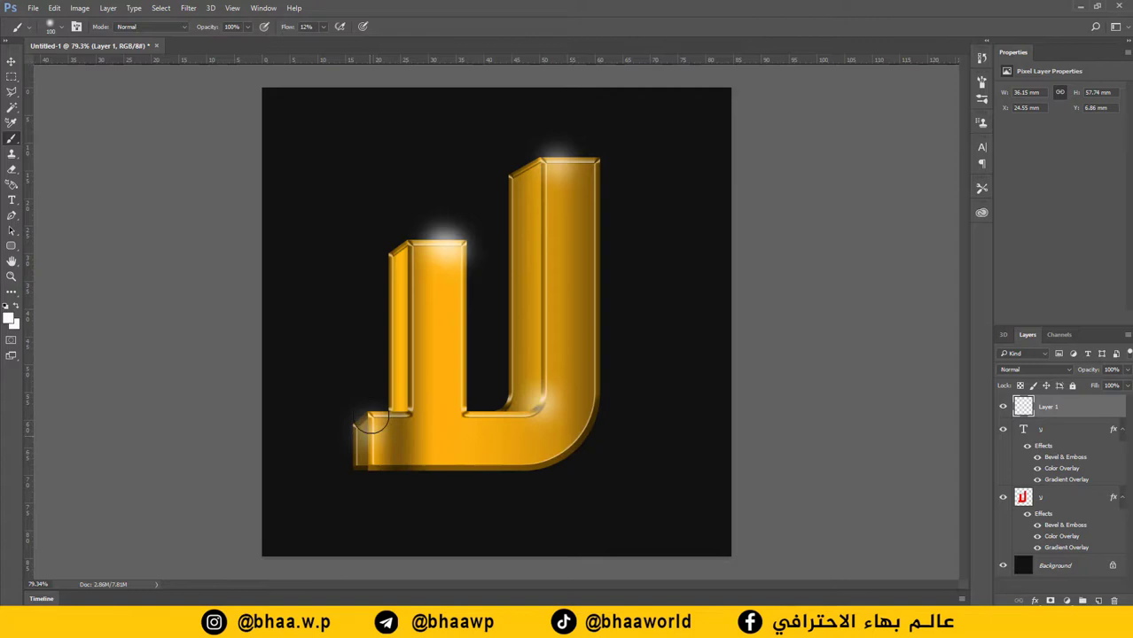
click(450, 455)
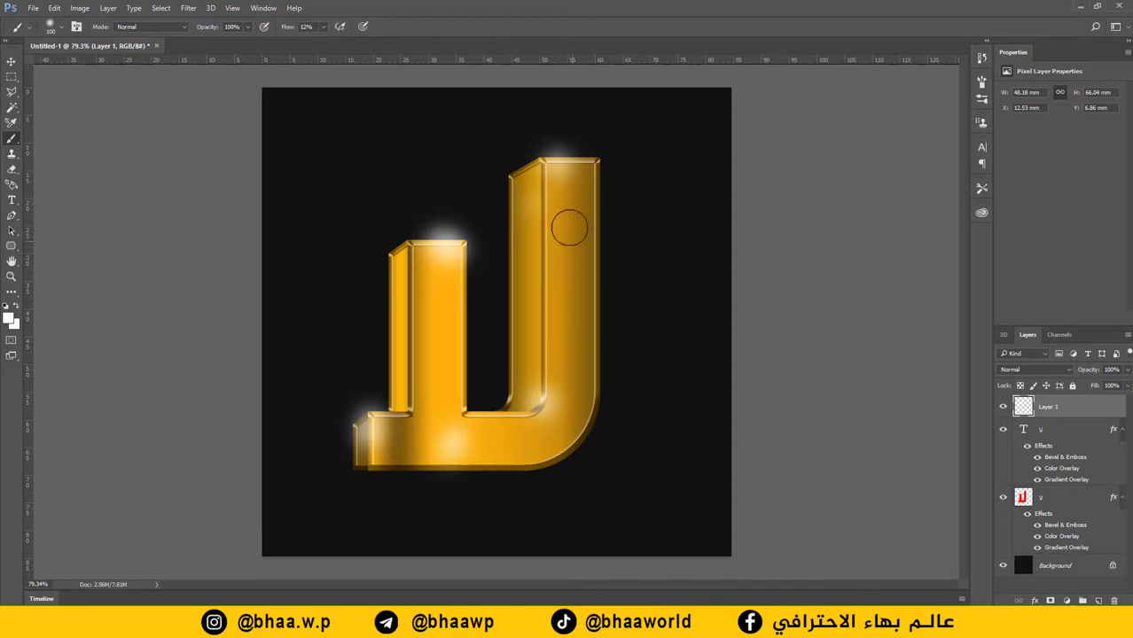
click(578, 423)
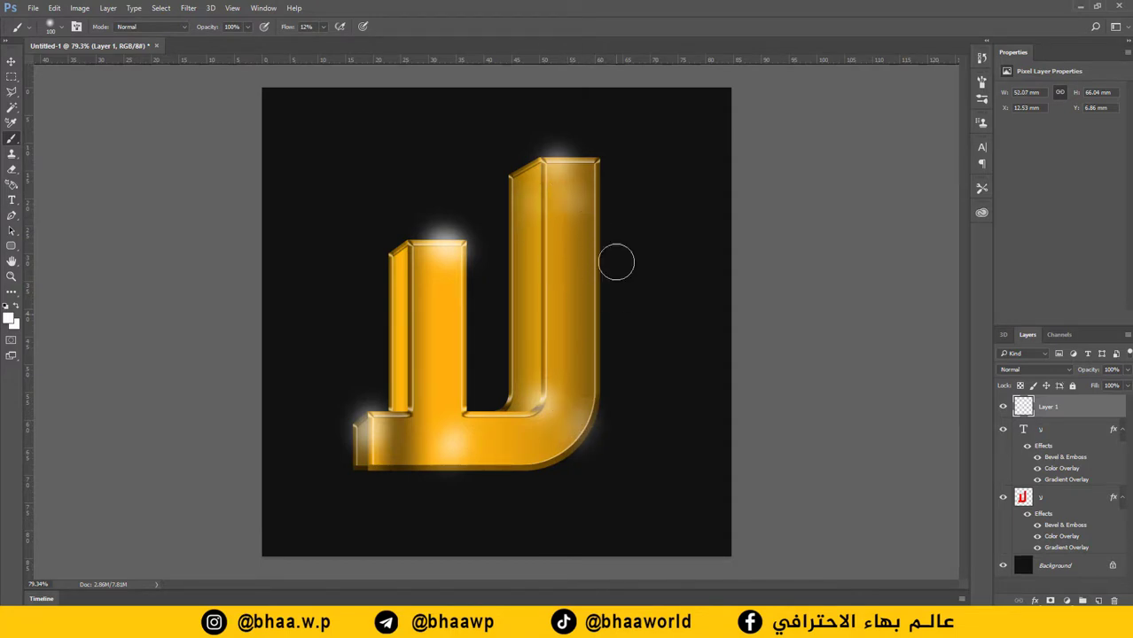
click(593, 169)
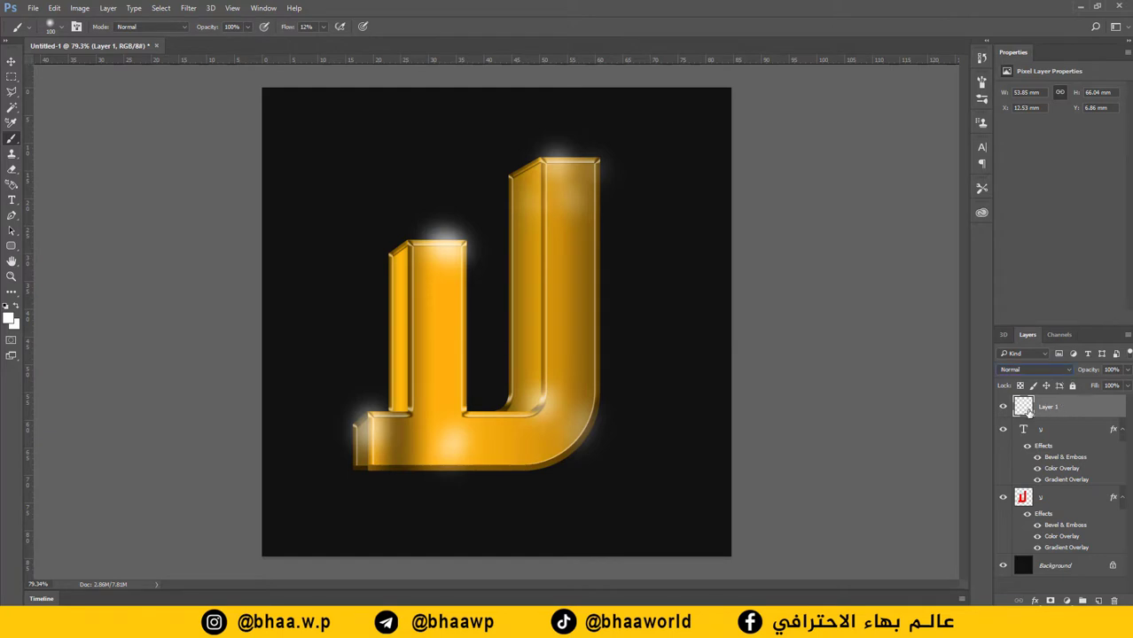
Set the highlight layer to Overlay blend mode at 94% opacity and toggle its visibility to compare the effect
click(1067, 368)
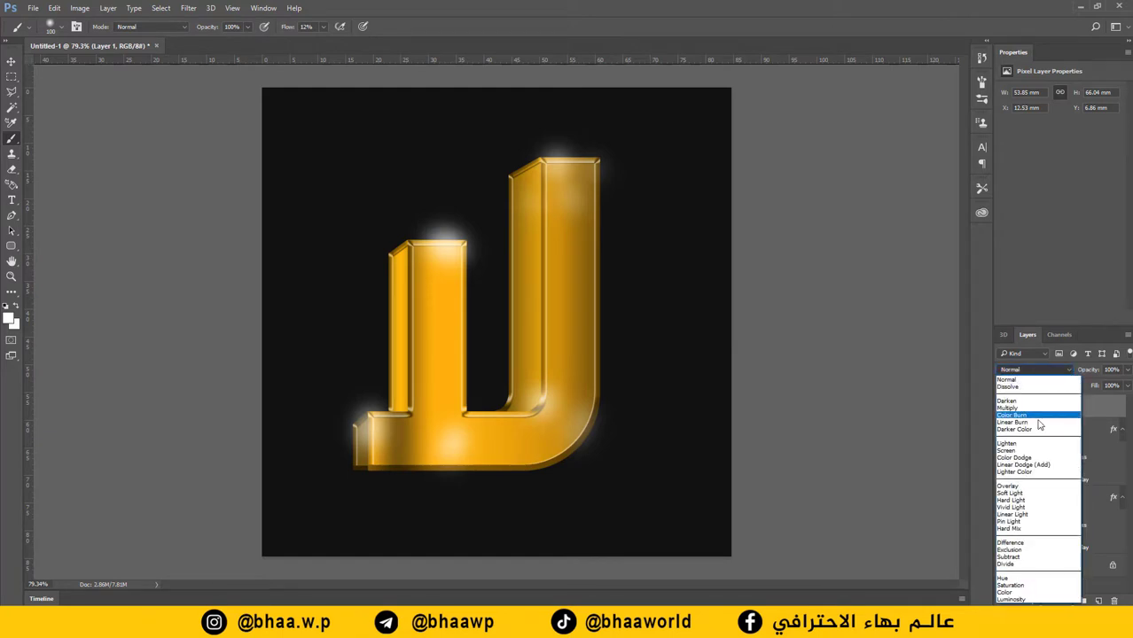
click(1019, 486)
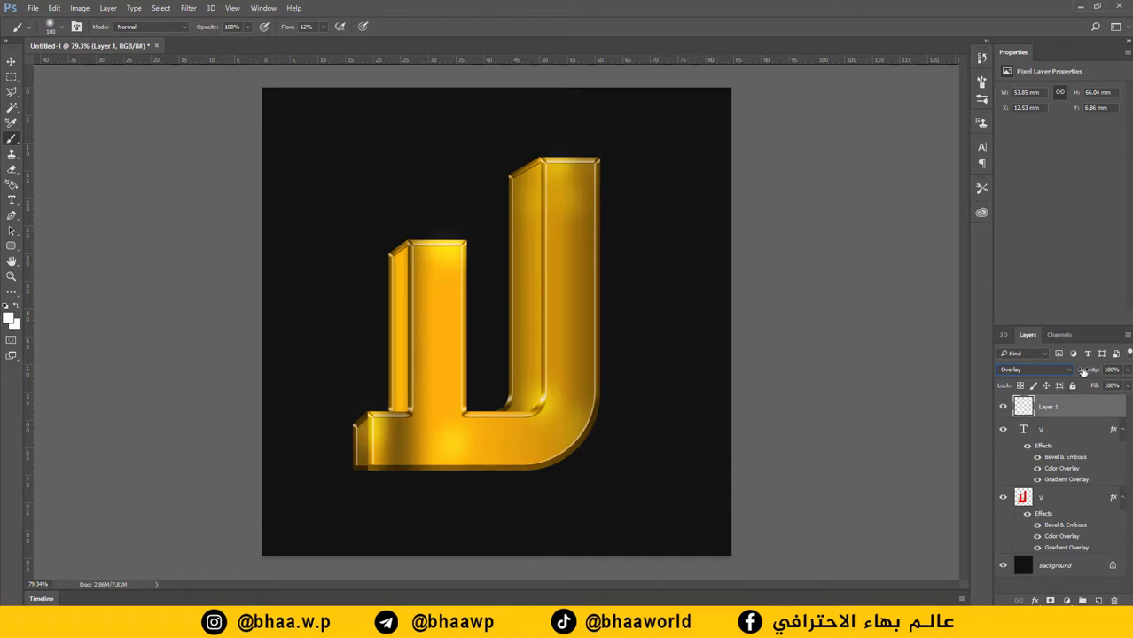
drag(1085, 373, 1079, 374)
click(1004, 407)
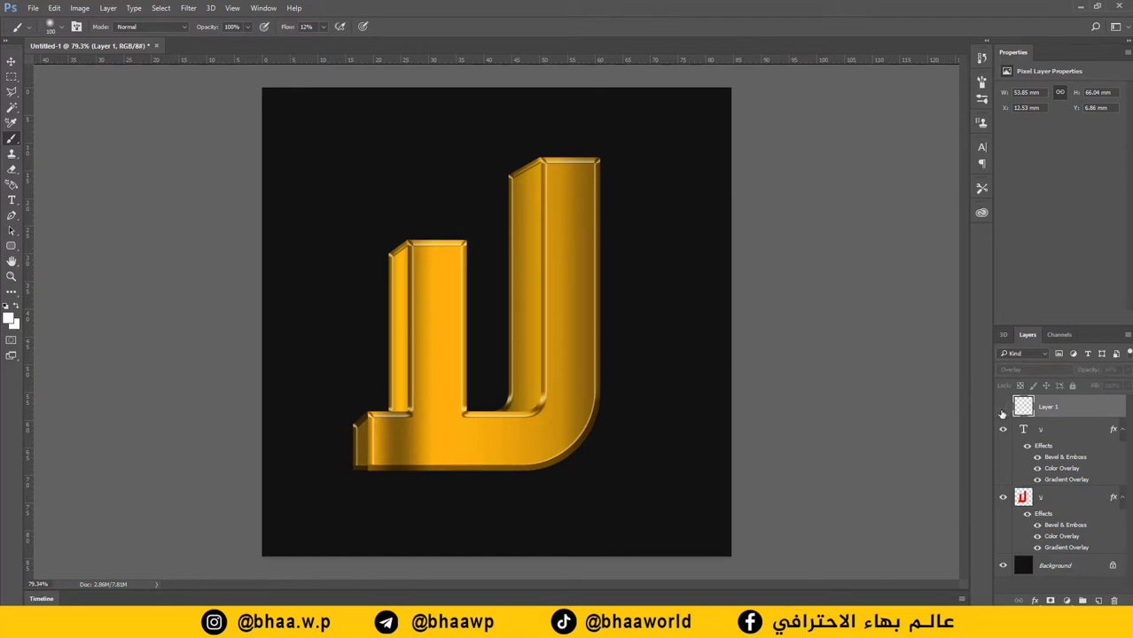
click(1003, 407)
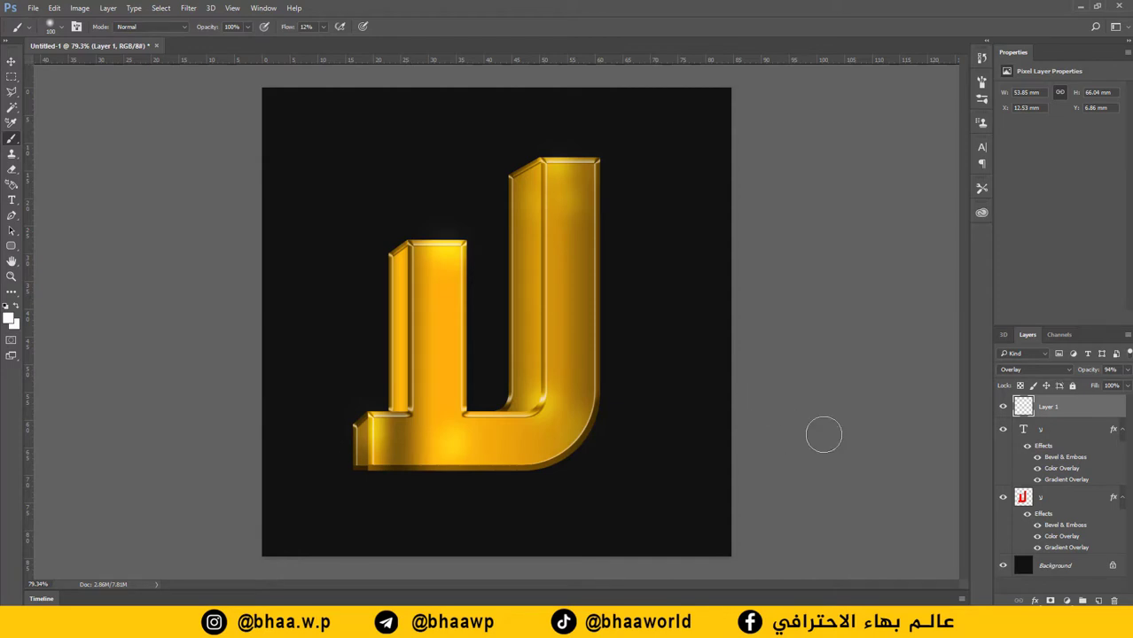
Deselect the highlight layer with the Move tool and inspect the golden lettering up close and as a whole
click(12, 61)
click(749, 250)
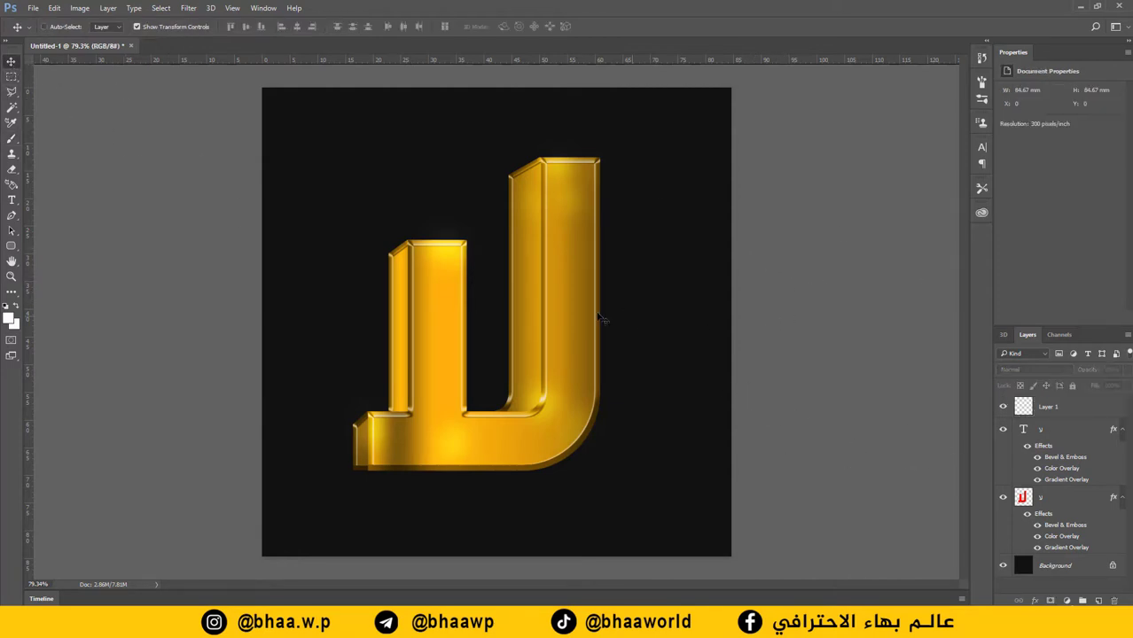
scroll(537, 319, up, 4)
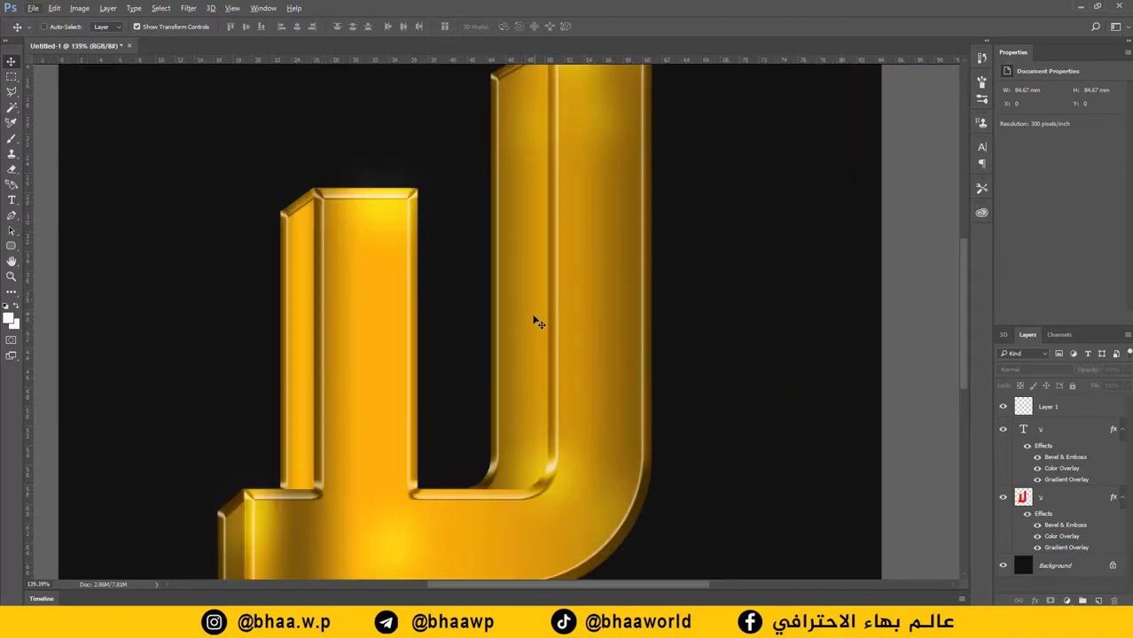
scroll(536, 321, down, 1)
scroll(538, 330, down, 1)
scroll(536, 329, down, 1)
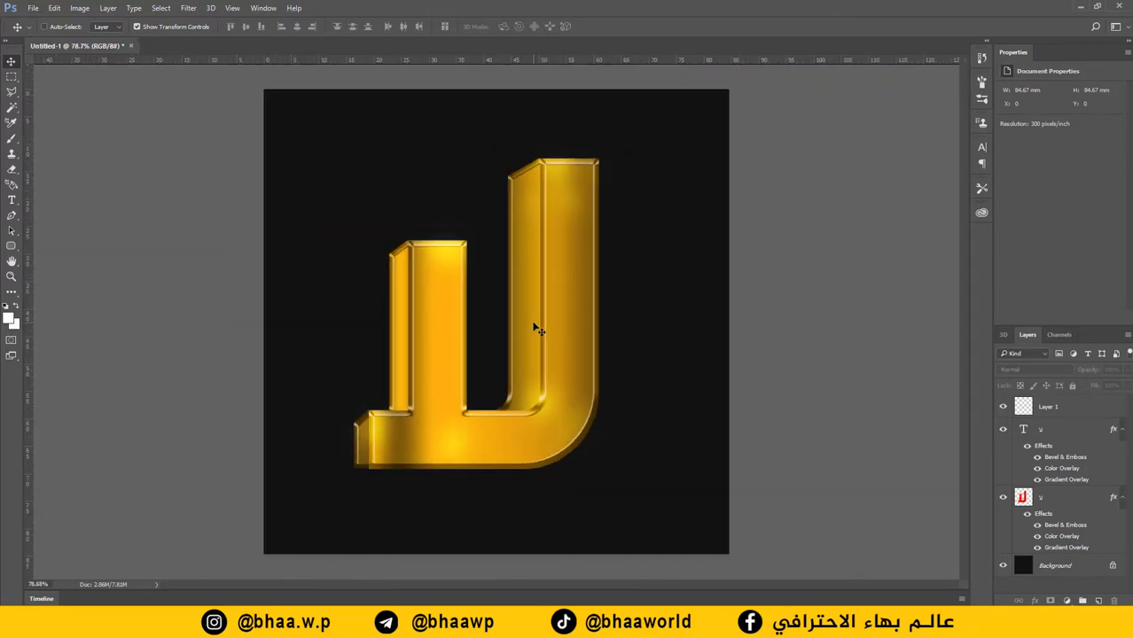